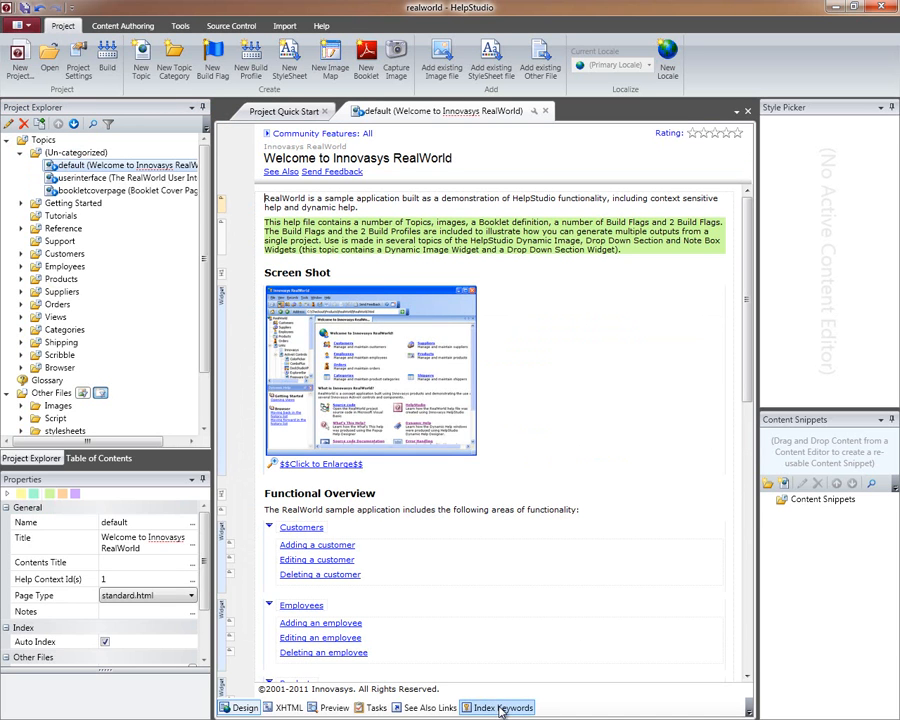
Review the index keywords of the default topic and close the topic
left_click(503, 708)
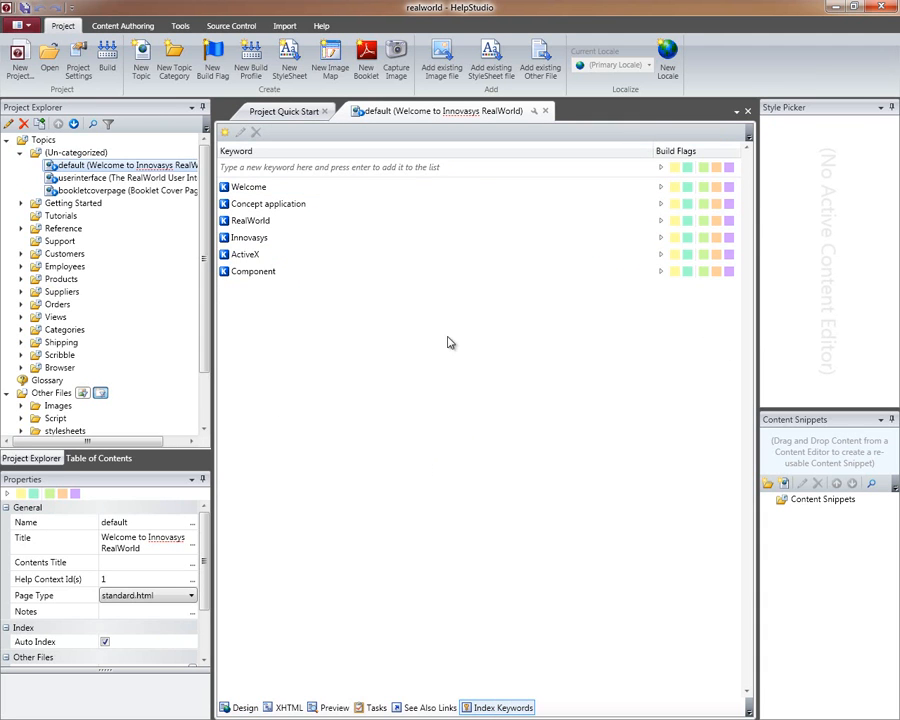
left_click(546, 111)
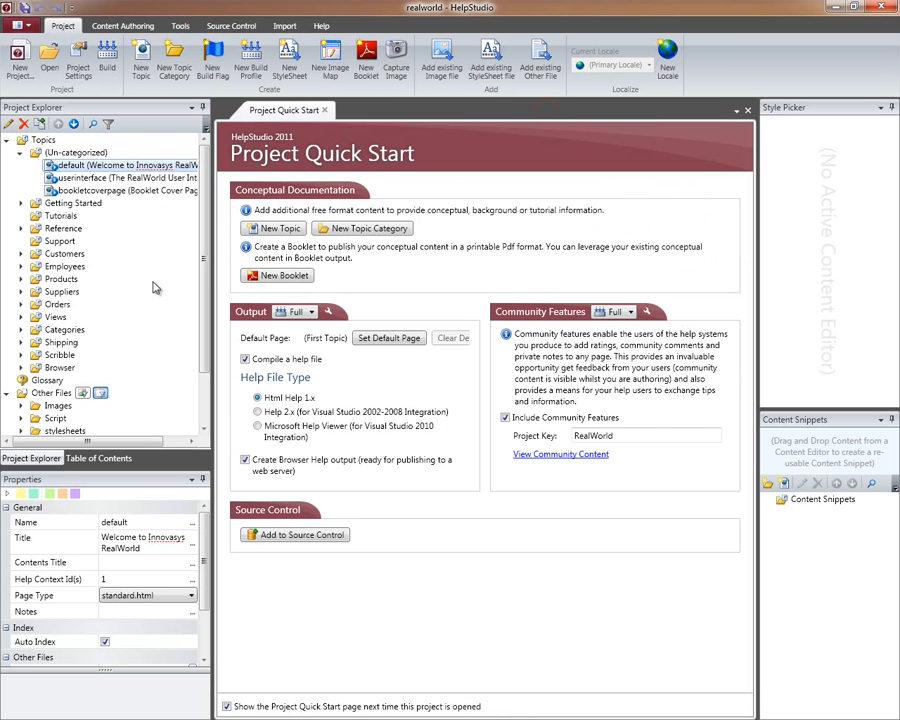
Open the Project Index Editor and expand the Browser and Category keywords to show their sub-keywords
left_click(180, 25)
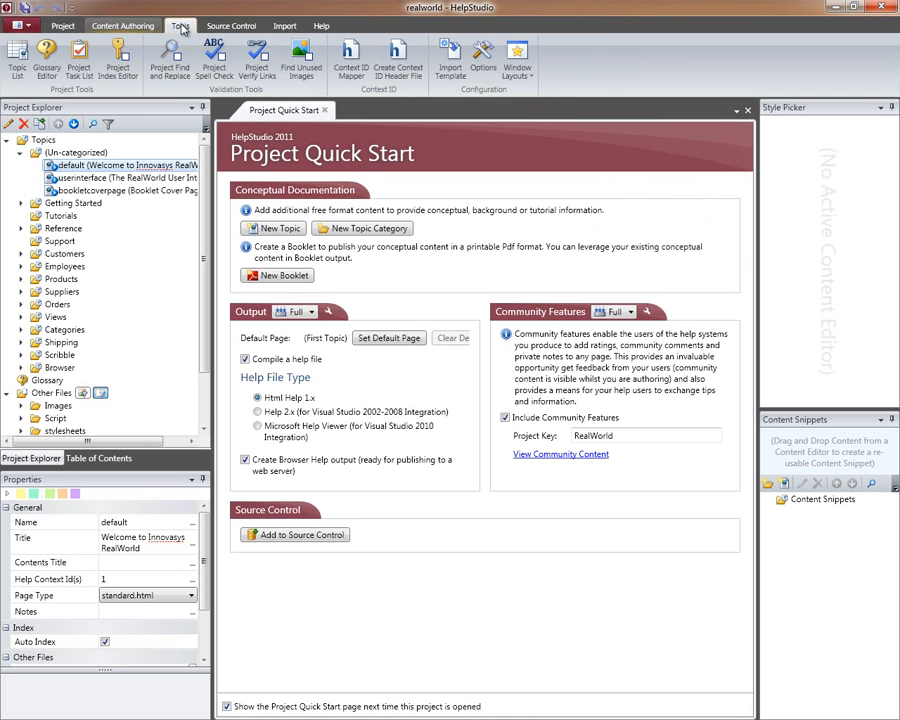
left_click(110, 70)
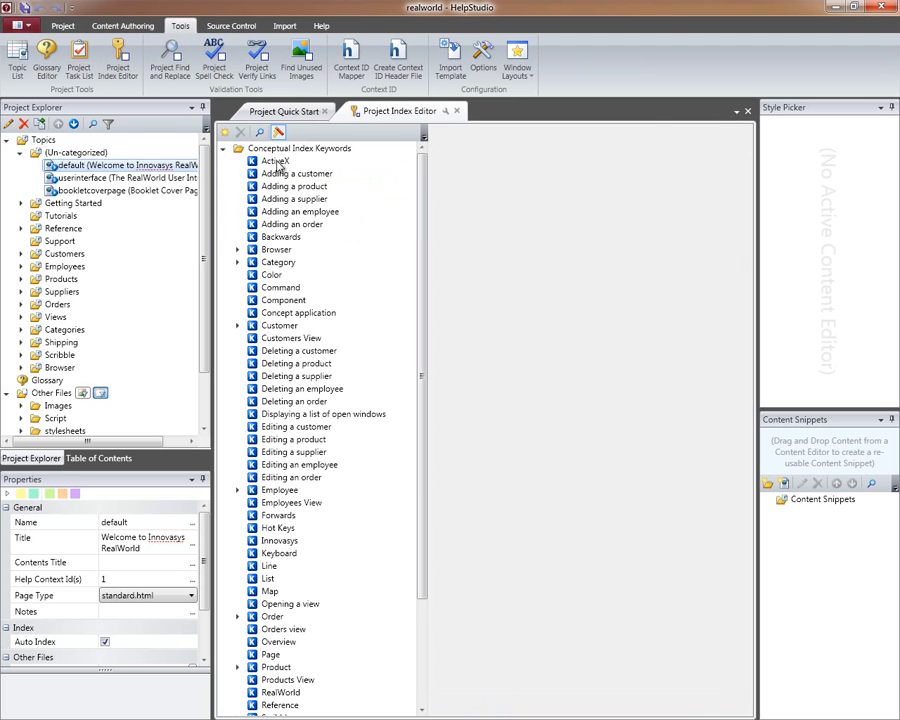
mouse_move(422, 173)
left_mouse_down()
mouse_move(424, 345)
mouse_move(424, 127)
mouse_move(424, 165)
left_mouse_up()
left_click(237, 251)
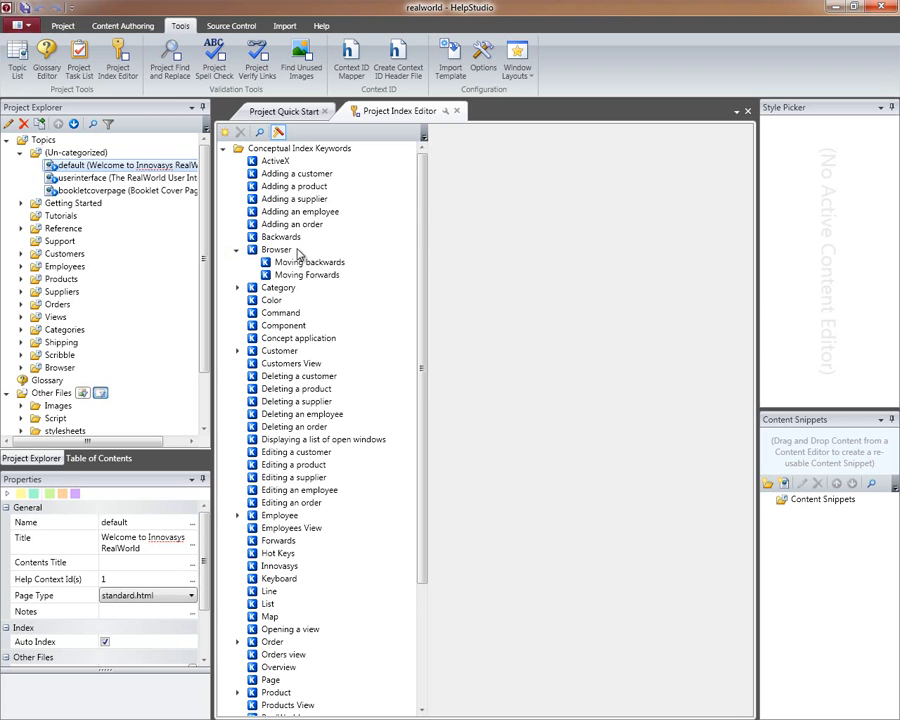
left_click(237, 288)
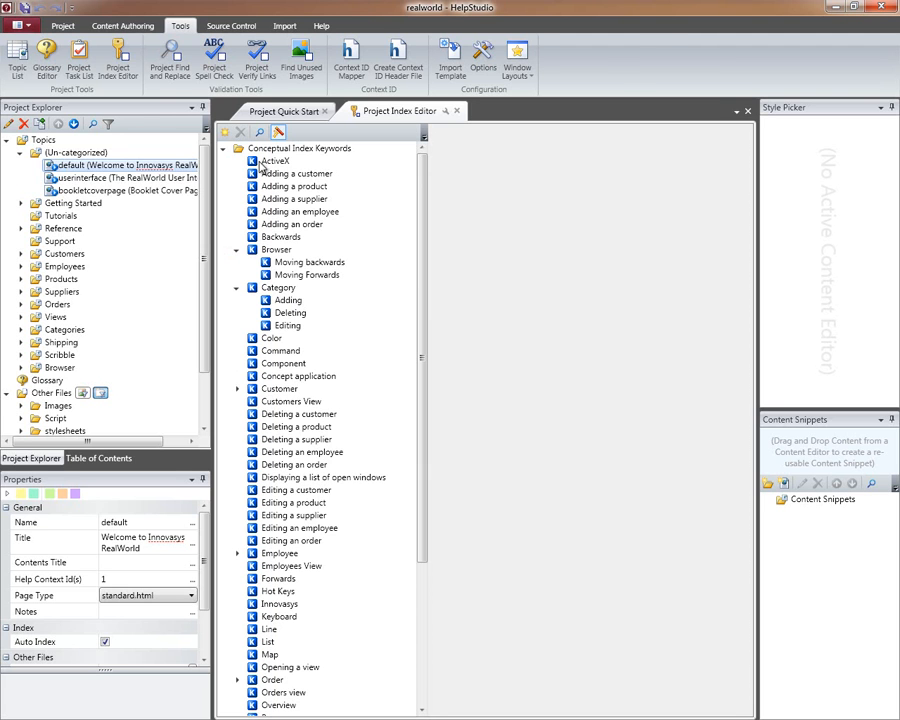
Build the project, show the index in the generated help file, and widen its navigation pane
left_click(62, 25)
left_click(107, 60)
left_click(636, 511)
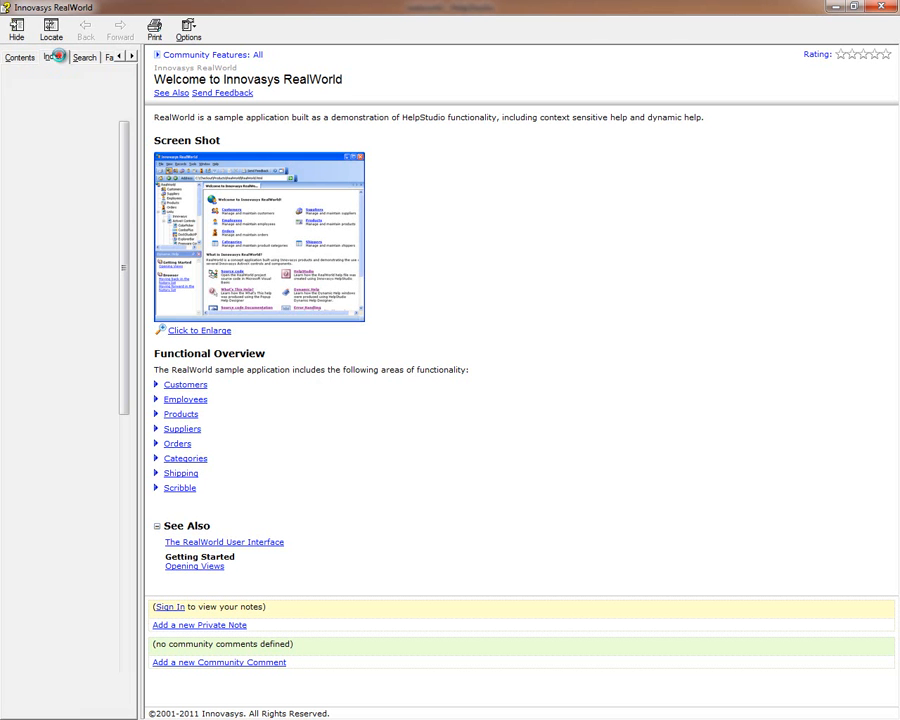
left_click(57, 56)
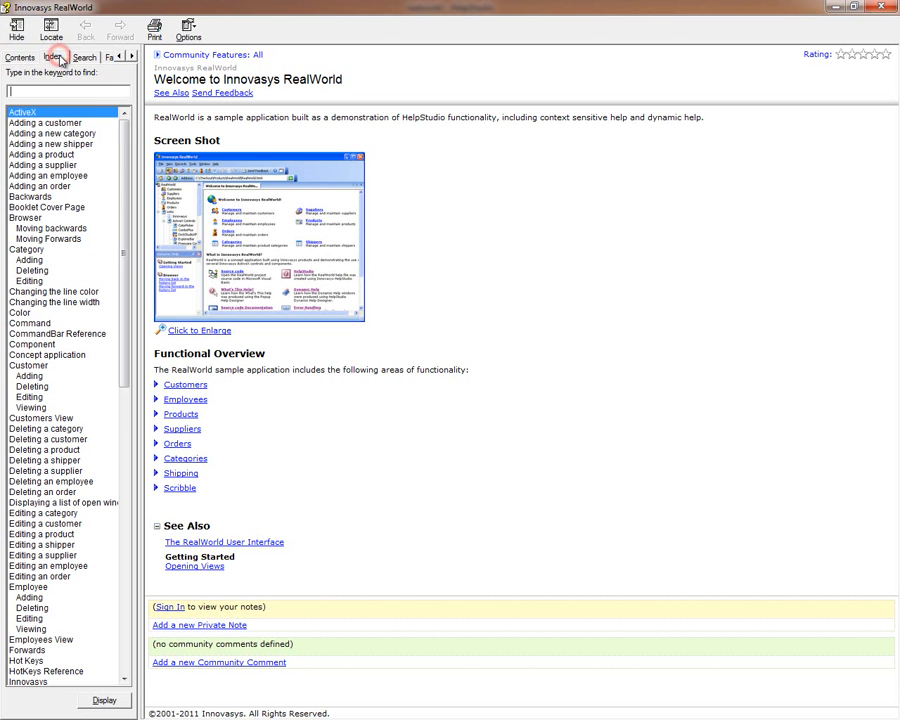
left_click_drag(143, 105, 200, 105)
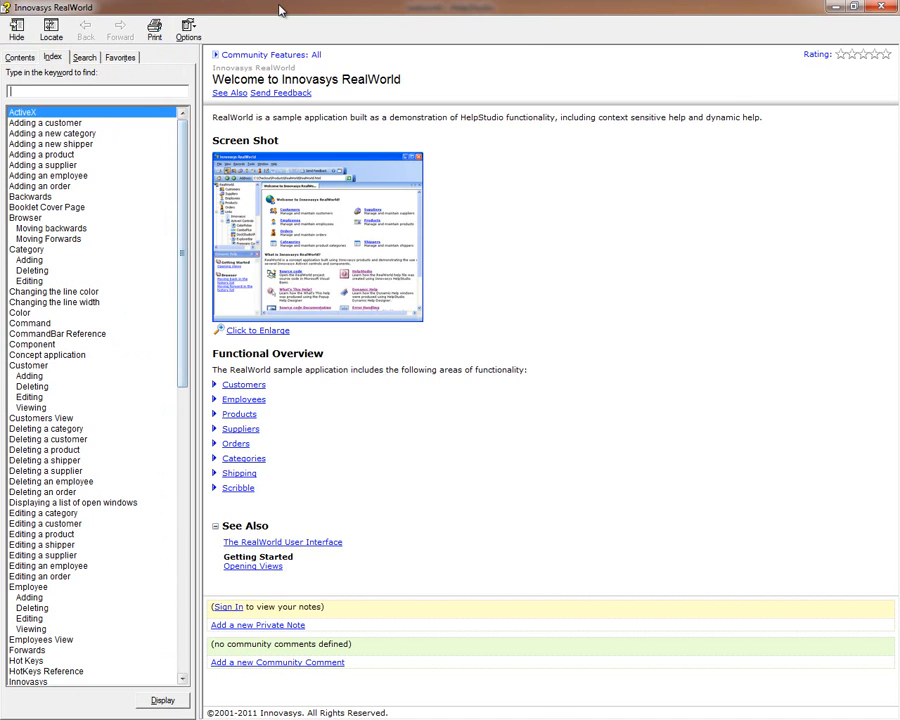
Compare the help file's index with the Project Index Editor side by side, and look through the project's full keyword list
left_click_drag(281, 5, 838, 22)
left_click(403, 110)
key("alt+Tab")
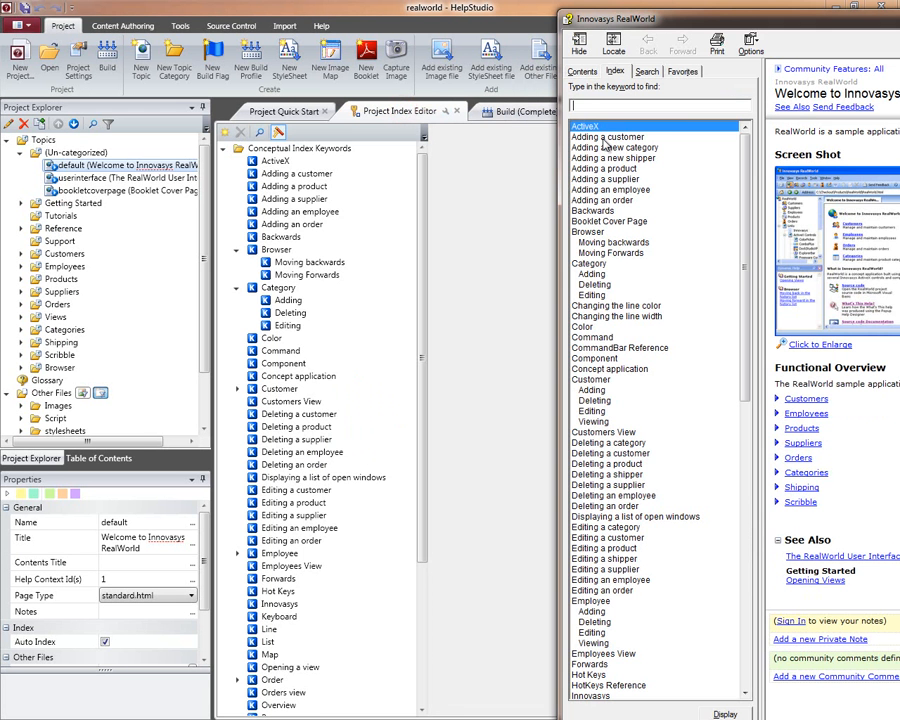
left_click_drag(750, 24, 158, 65)
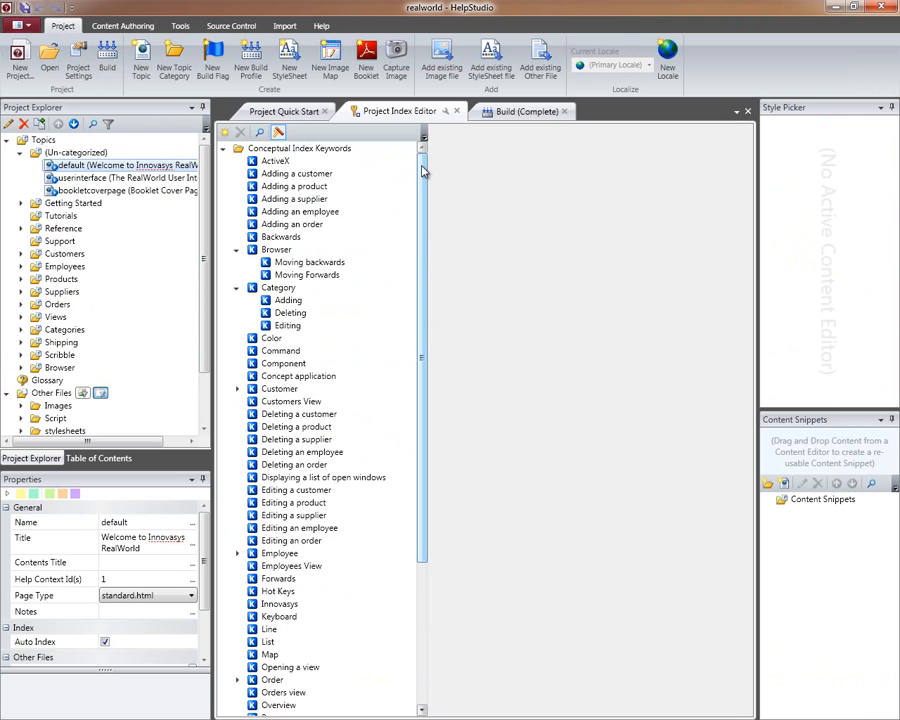
left_click_drag(422, 179, 414, 382)
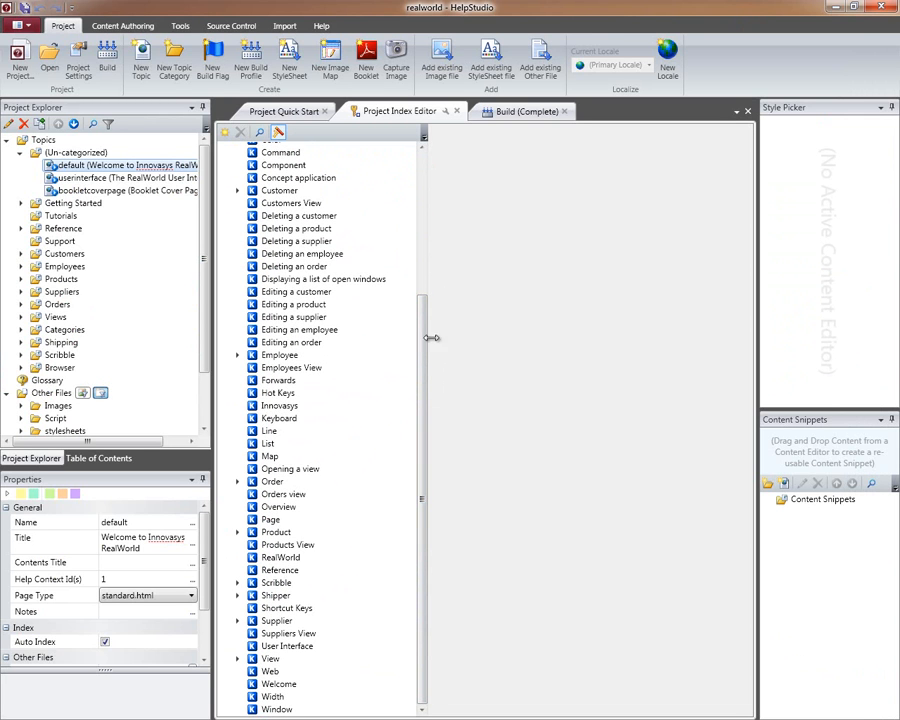
left_click_drag(422, 360, 424, 133)
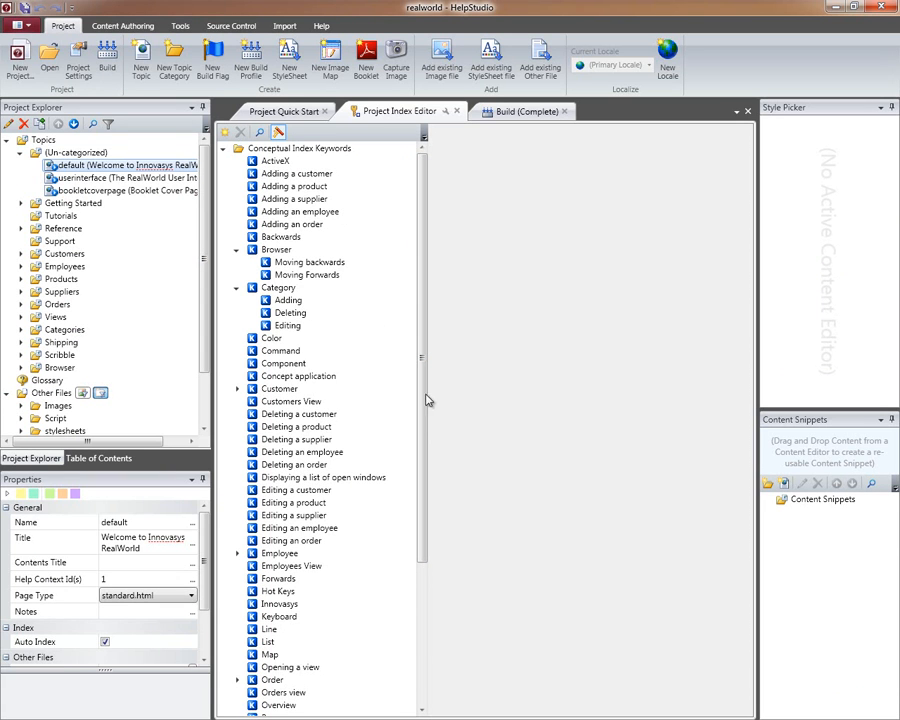
Delete the ActiveX keyword from the project index and check the targets of the "Adding a customer" and "Adding a product" keywords
left_click(280, 162)
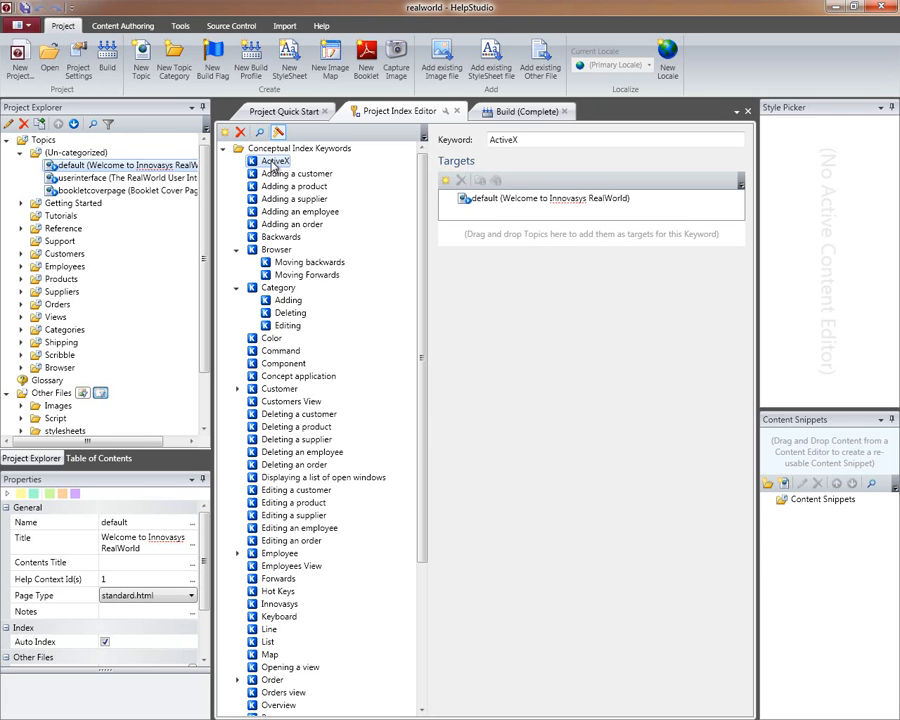
left_click(480, 198)
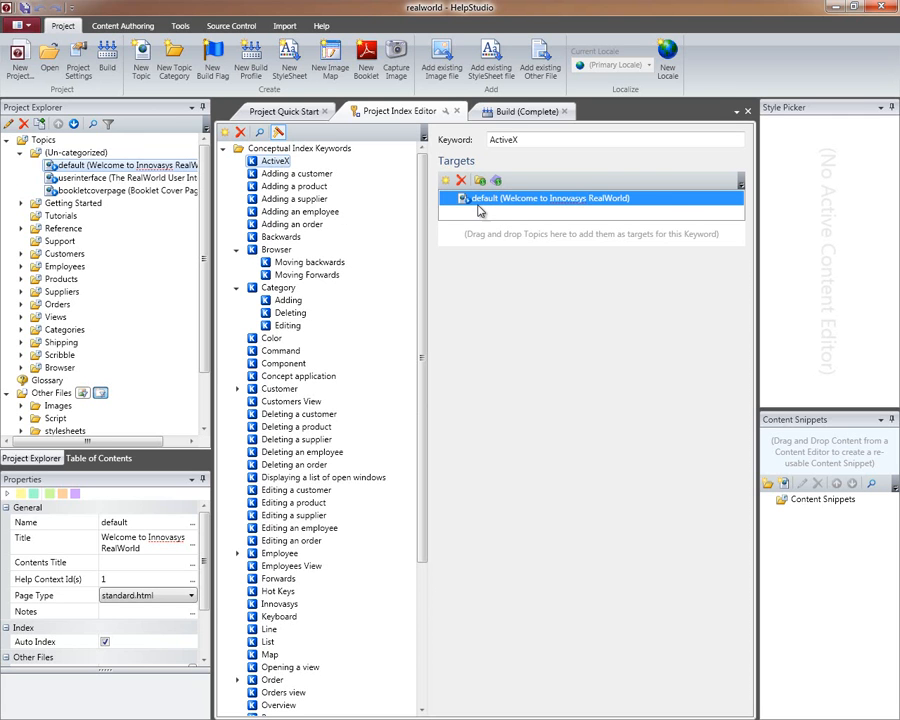
mouse_move(493, 199)
left_click(240, 132)
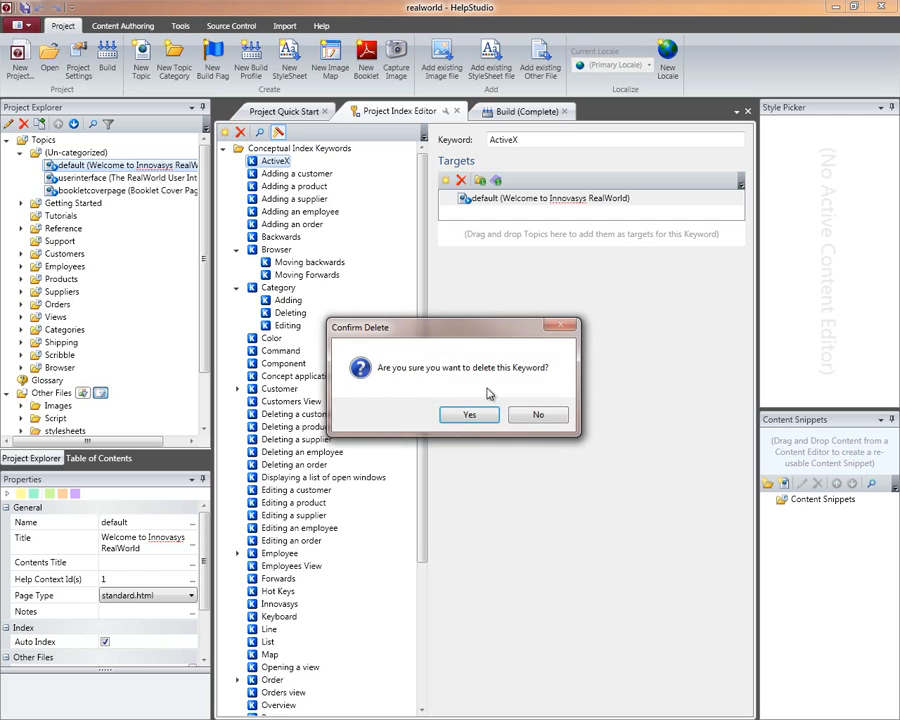
left_click(470, 414)
left_click(287, 162)
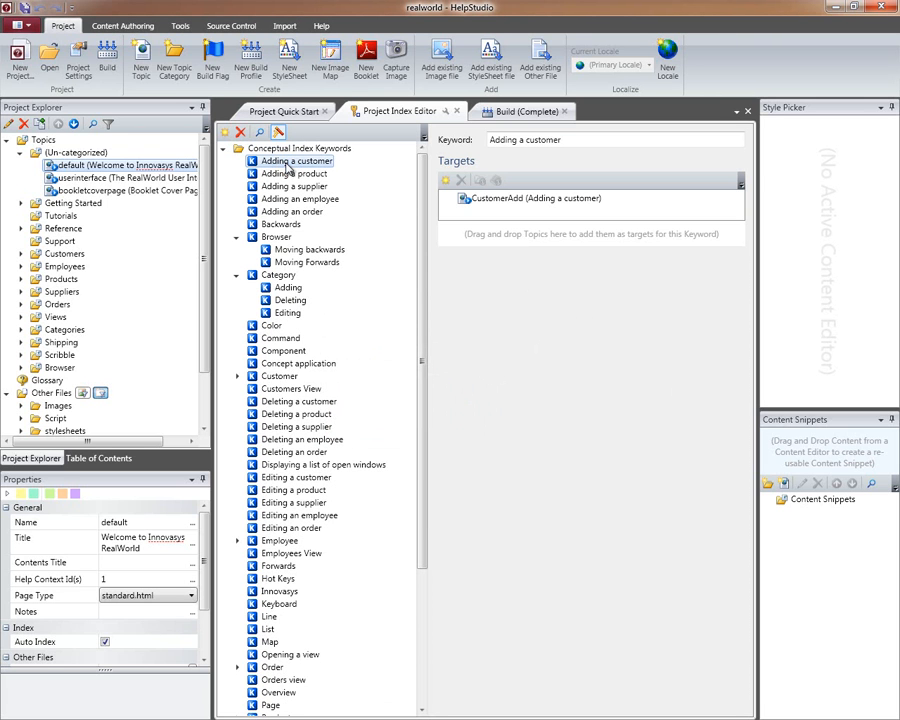
left_click(293, 174)
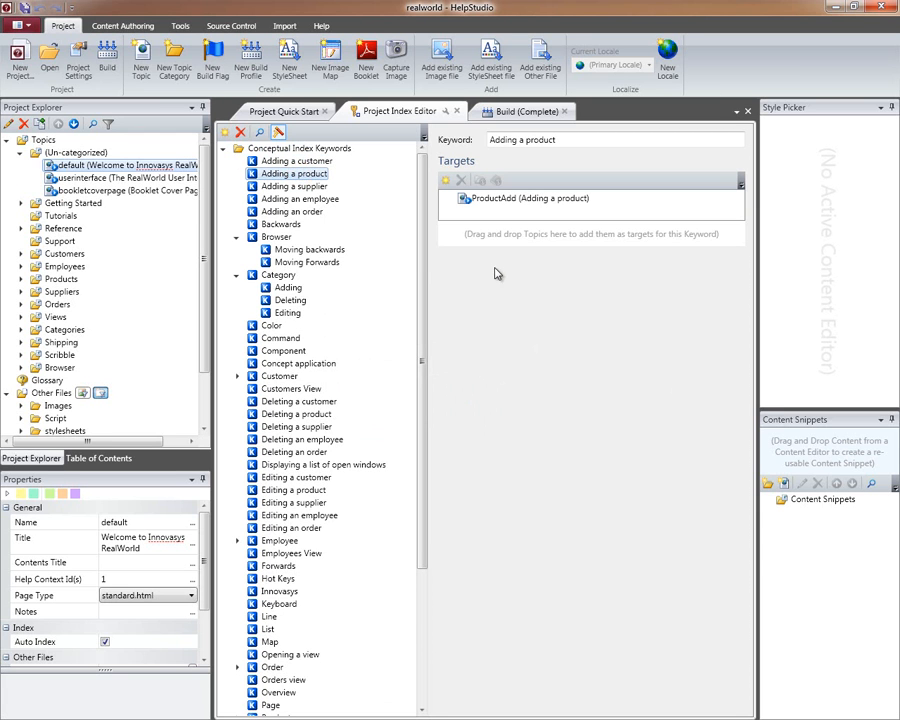
Start an index keyword named "New Keyword" and add the CustomerAdd topic as its target
left_click(227, 133)
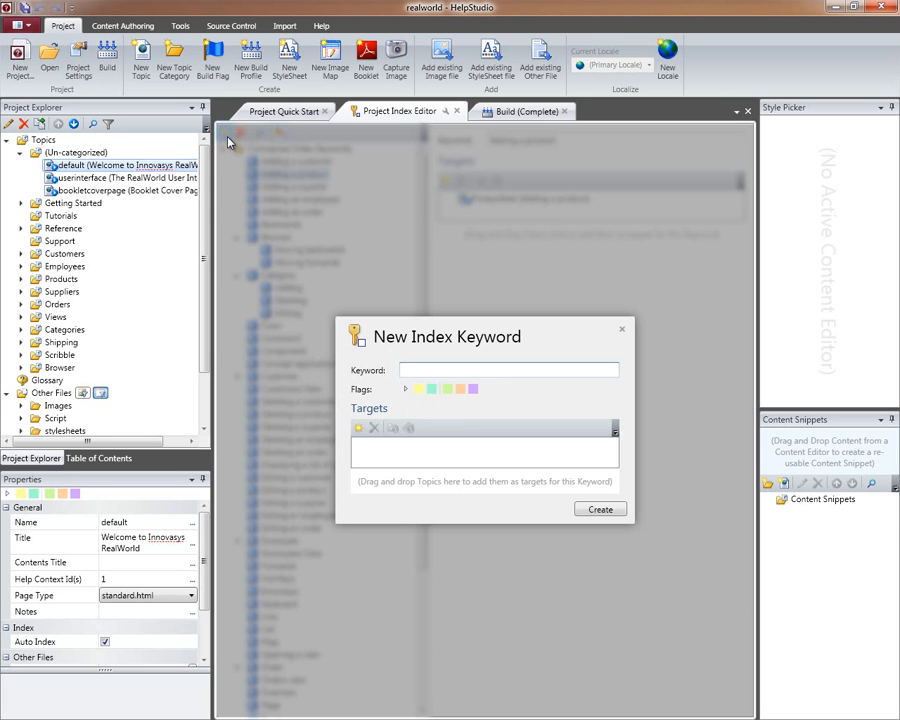
type("New Keyword")
left_click(358, 428)
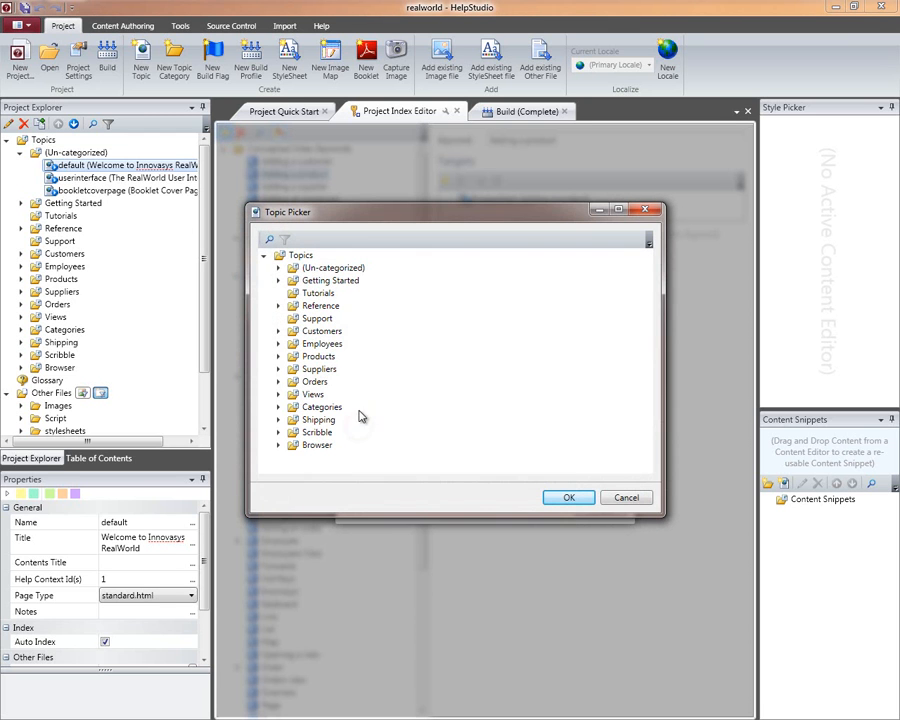
left_click(279, 331)
left_click(350, 344)
left_click(569, 497)
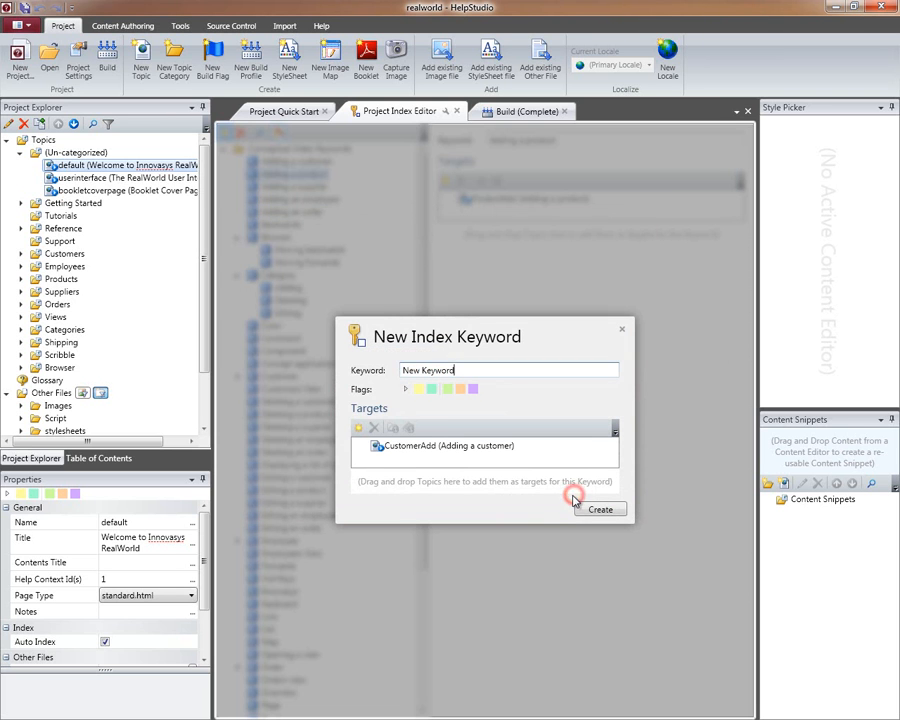
Add the OrderAdd topic as a second target and create the keyword
left_click(360, 428)
left_click(277, 381)
left_click(342, 395)
left_click(569, 497)
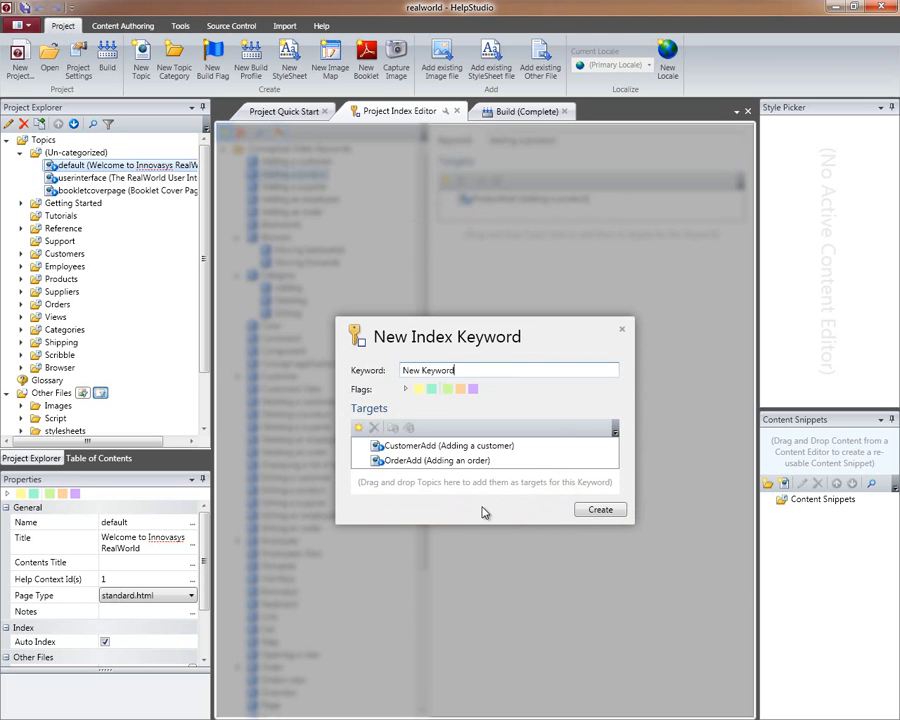
left_click(601, 511)
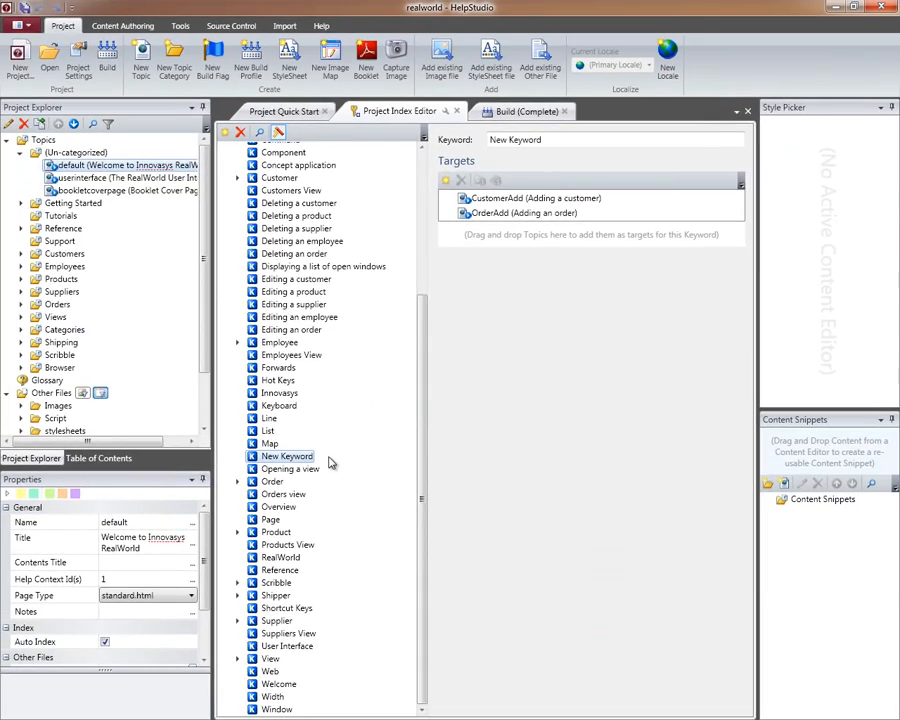
Open the default topic and add "Another New Keyword" to its index keywords
scroll(476, 320, "up", 6)
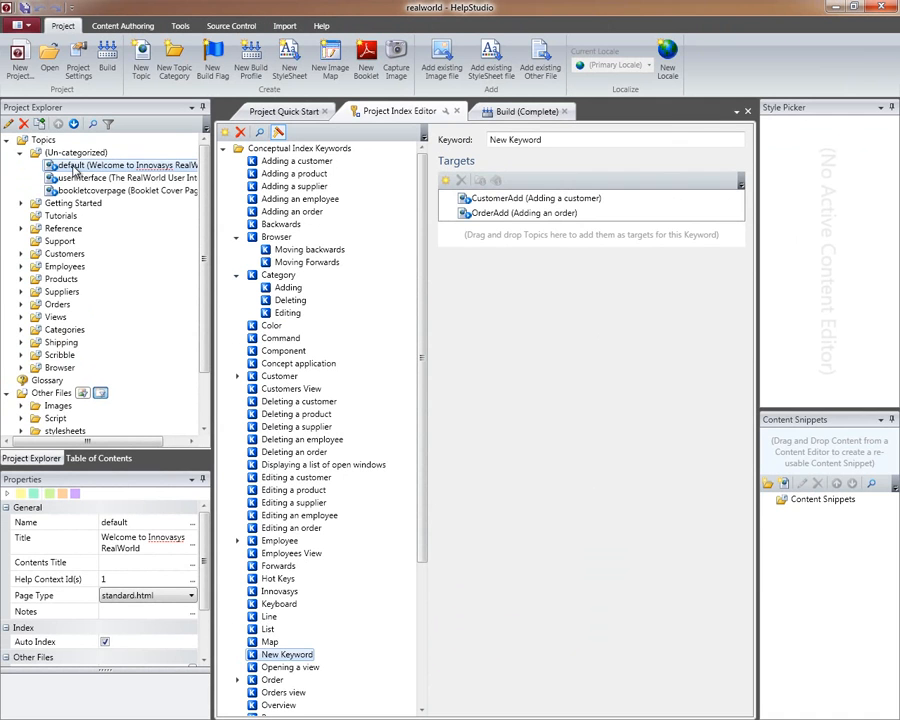
double_click(73, 168)
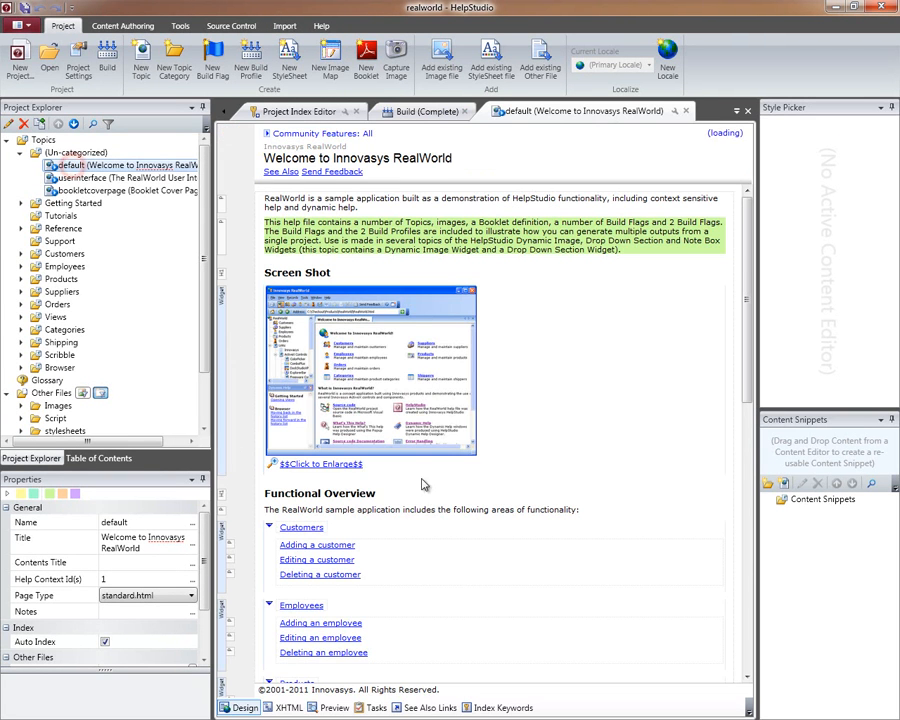
left_click(510, 707)
left_click(272, 169)
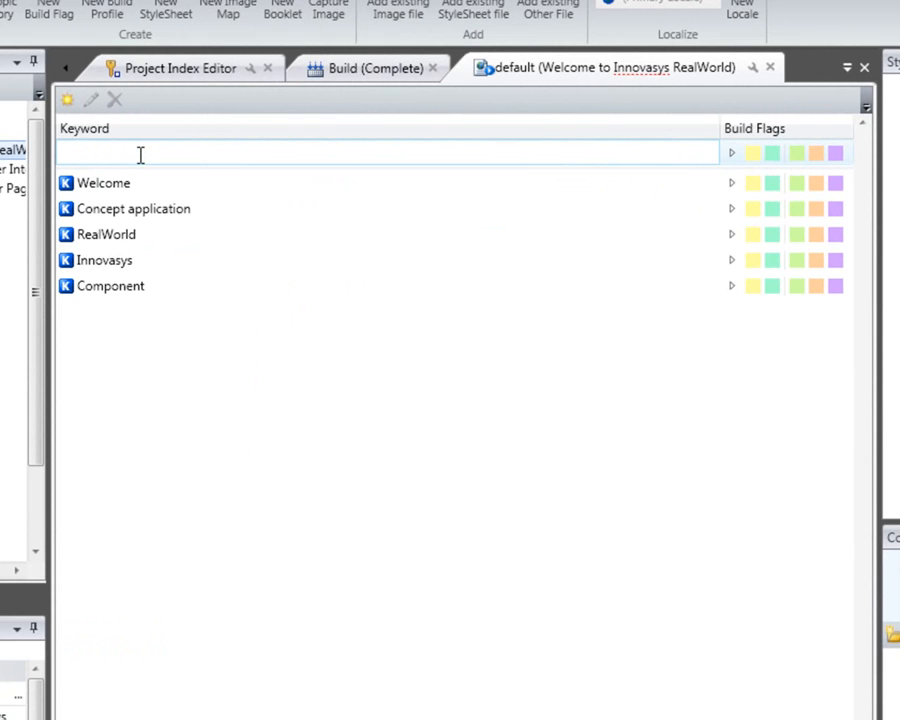
type("Another New")
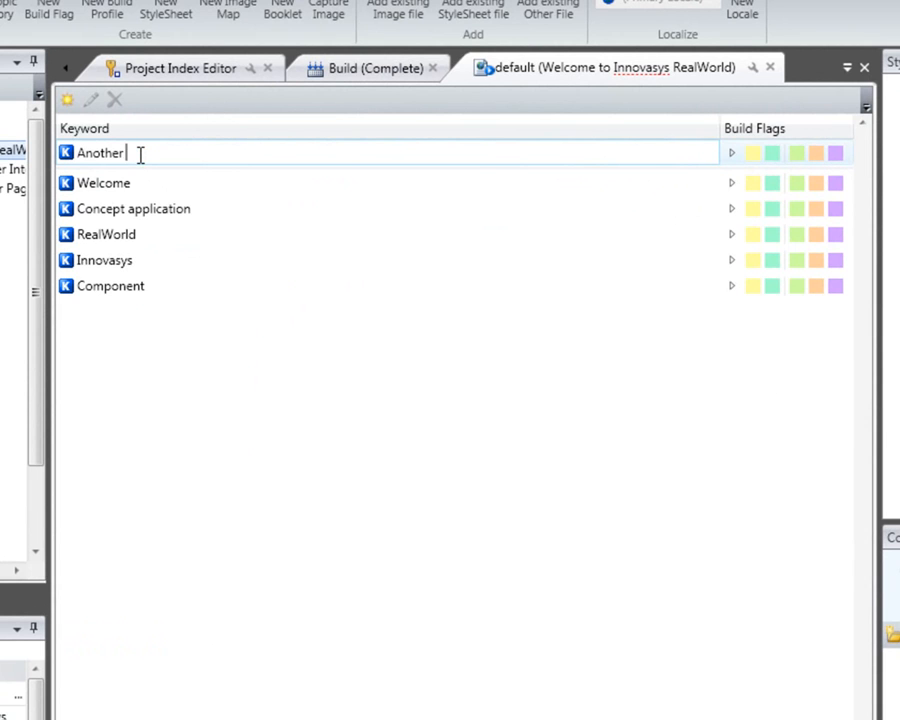
type(" Keyword")
key("Return")
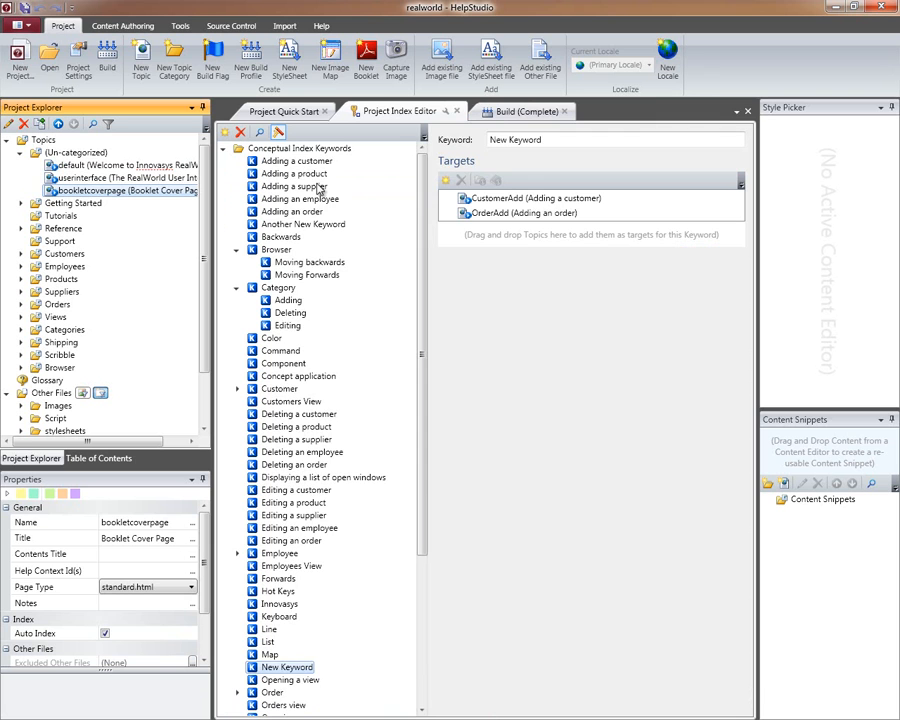
Close the Project Index Editor and build results, and create a "Product Definition" index keyword directly from the ProductAdd topic
left_click(455, 111)
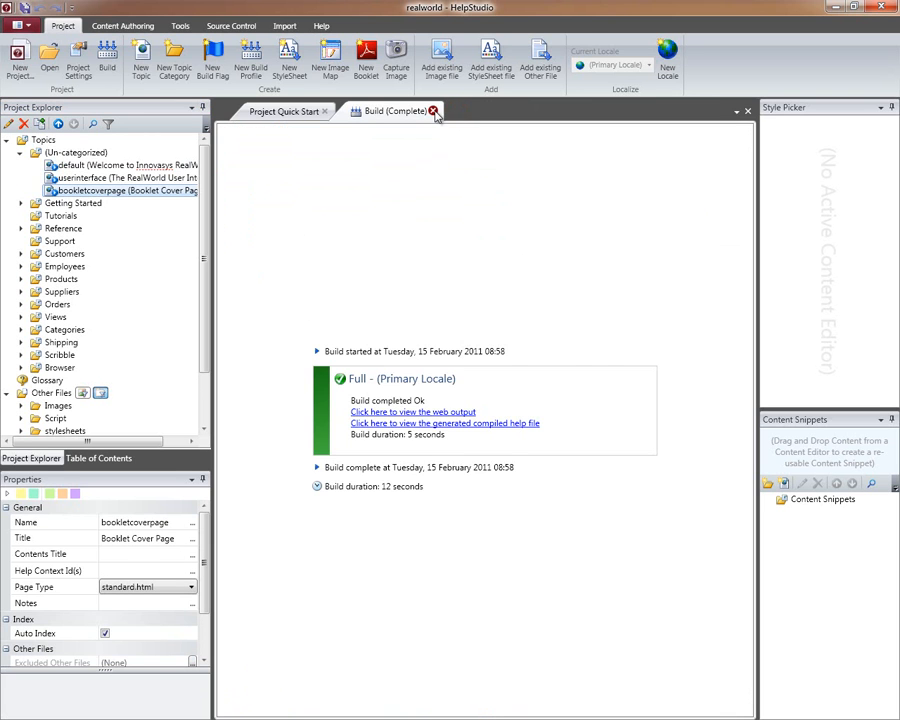
left_click(433, 111)
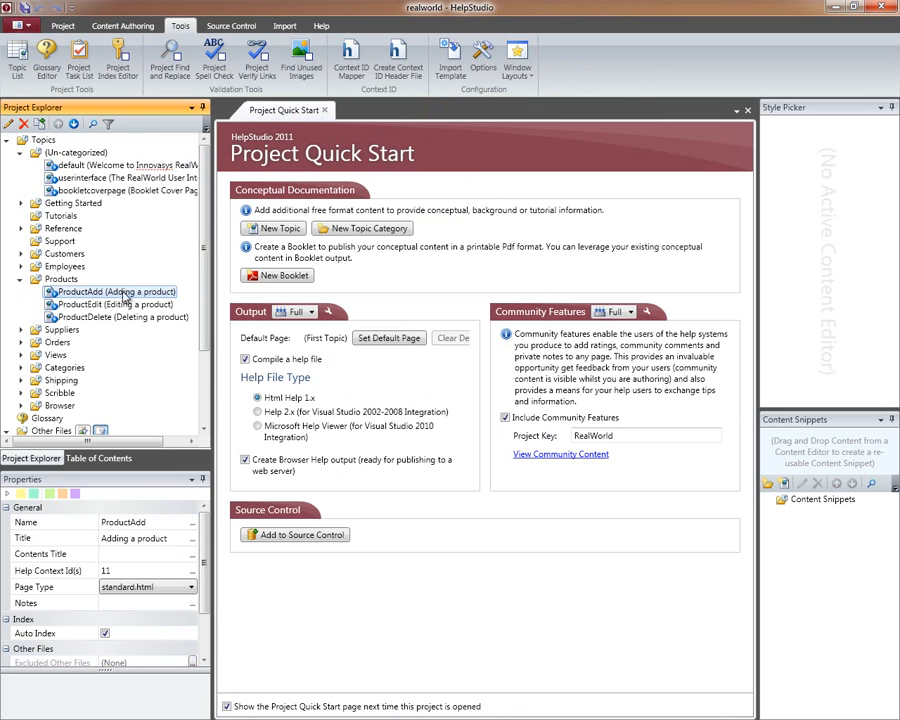
right_click(140, 292)
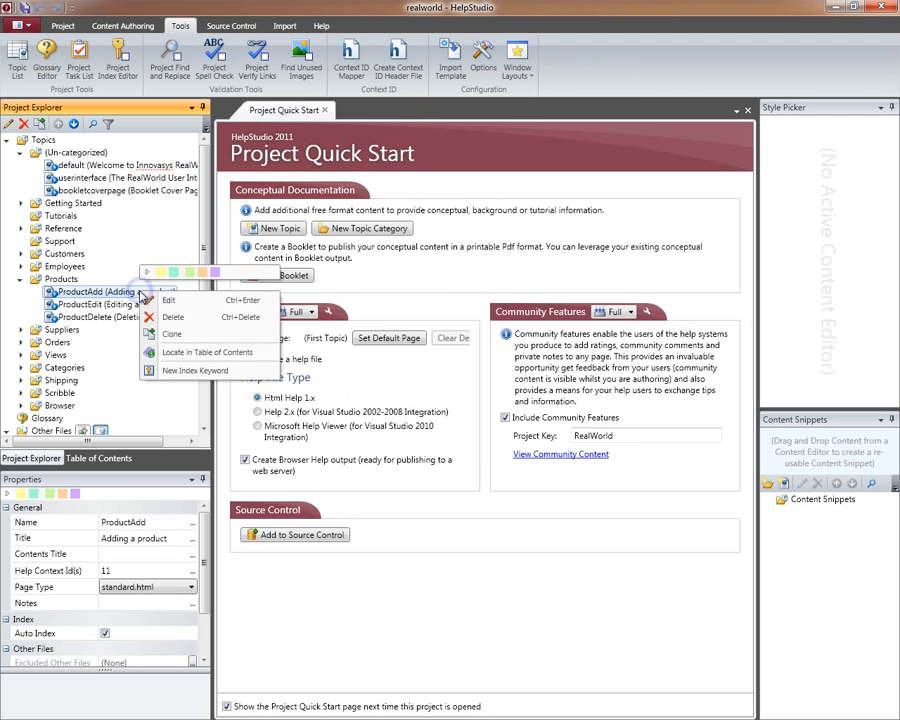
left_click(197, 372)
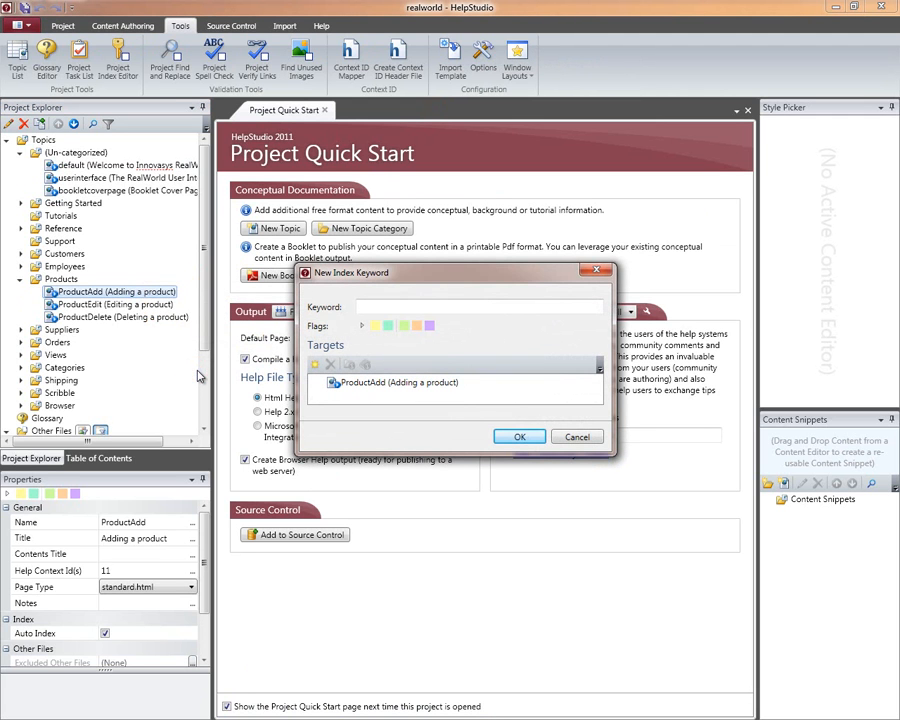
left_click(422, 304)
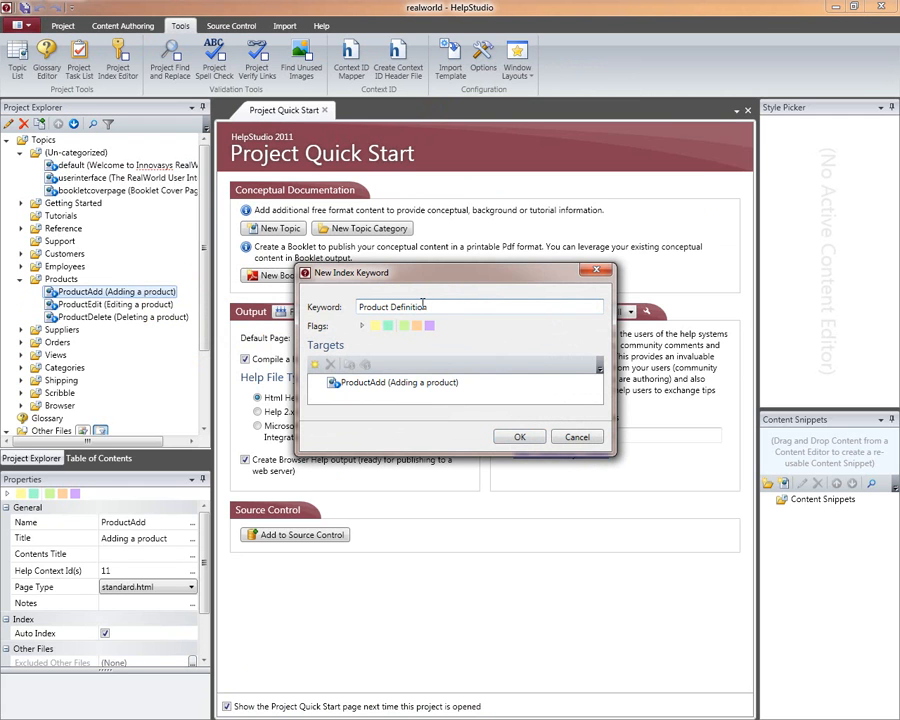
left_click(519, 436)
Reopen the Project Index Editor and check the targets of the Product Definition keyword
left_click(118, 68)
left_click_drag(424, 468, 422, 612)
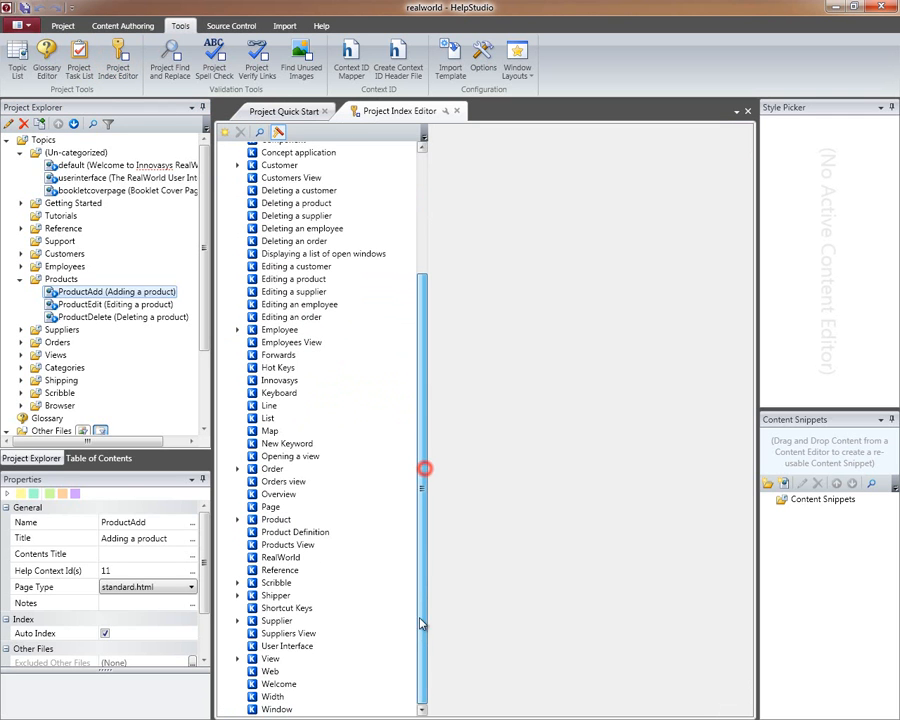
left_click(295, 533)
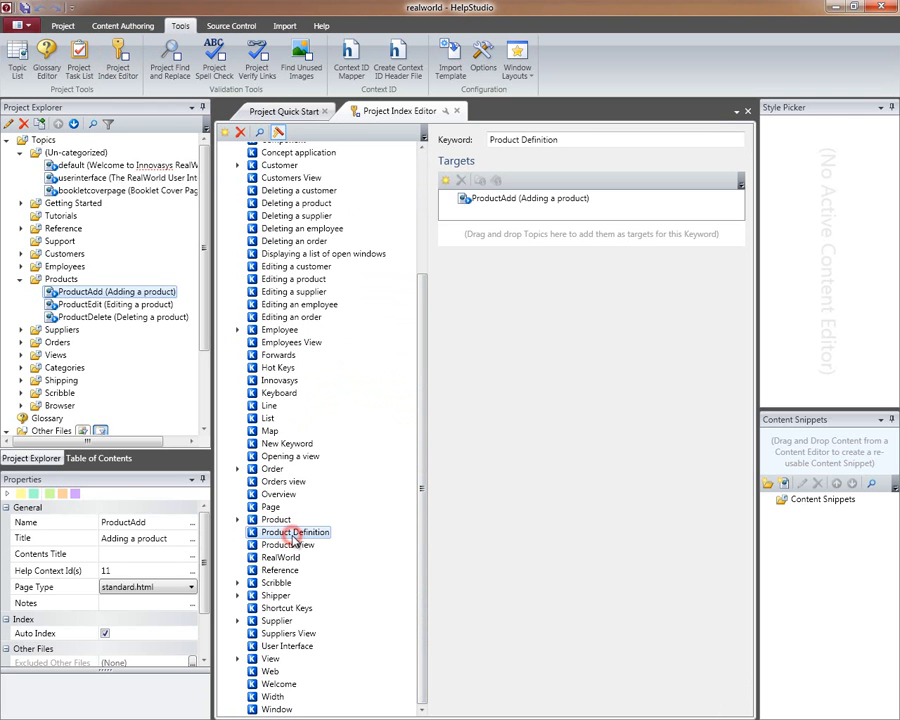
key("Delete")
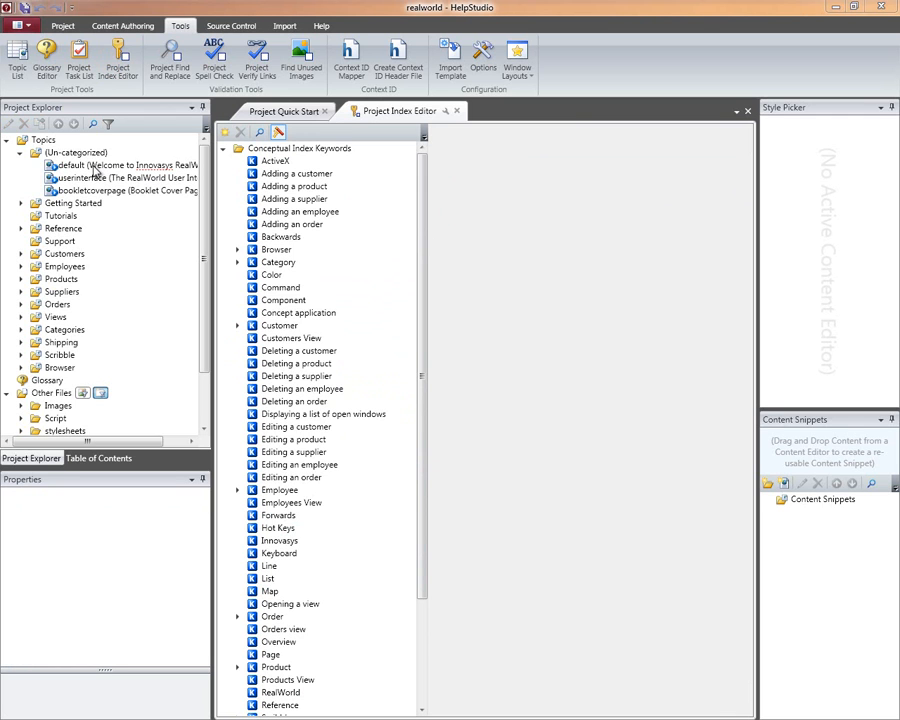
In the Full build profile's Topic Settings, enable automatic index entries for topics and secondary entries grouped by topic category
left_click(21, 203)
left_click(21, 241)
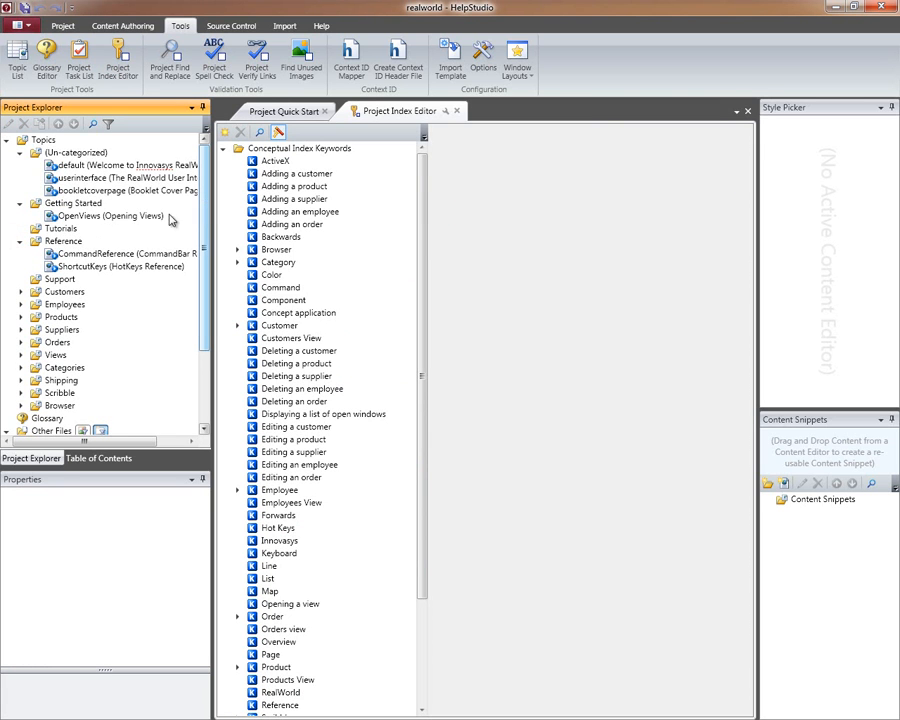
left_click_drag(201, 210, 193, 332)
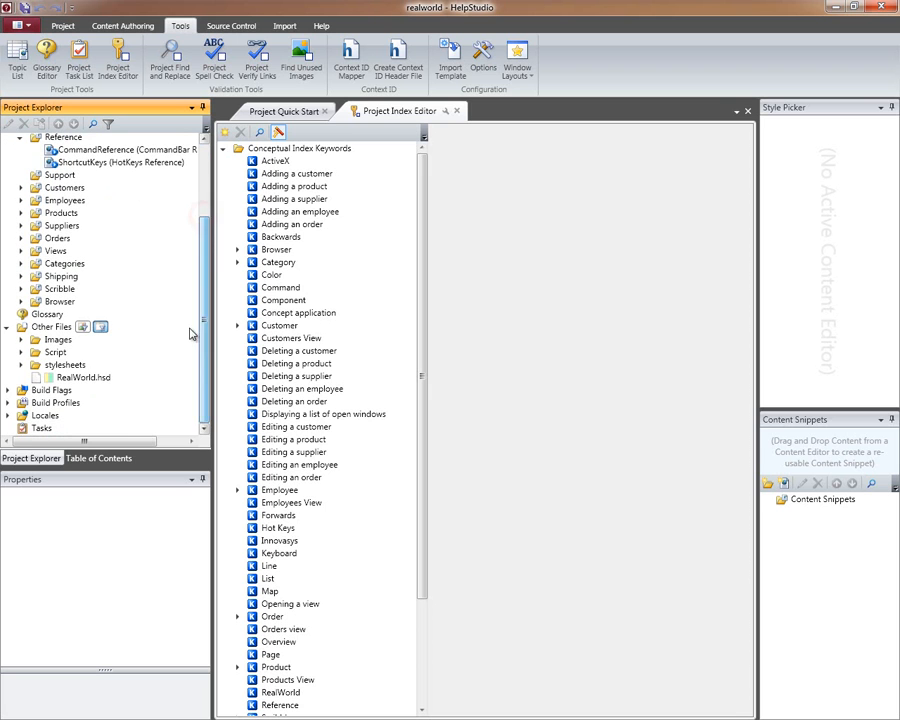
left_click(7, 403)
scroll(73, 408, "down", 1)
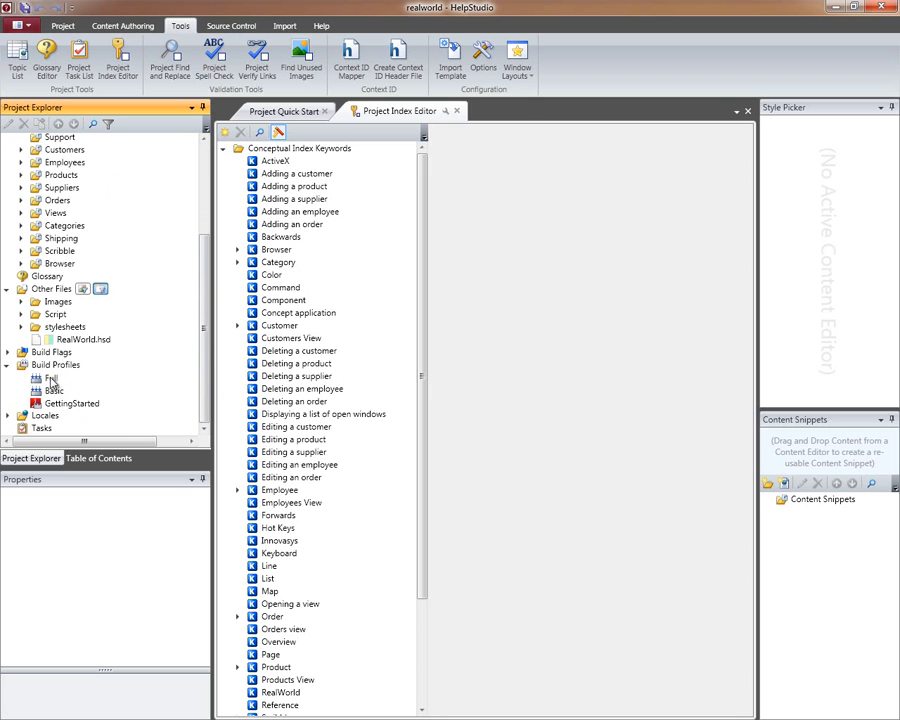
double_click(42, 378)
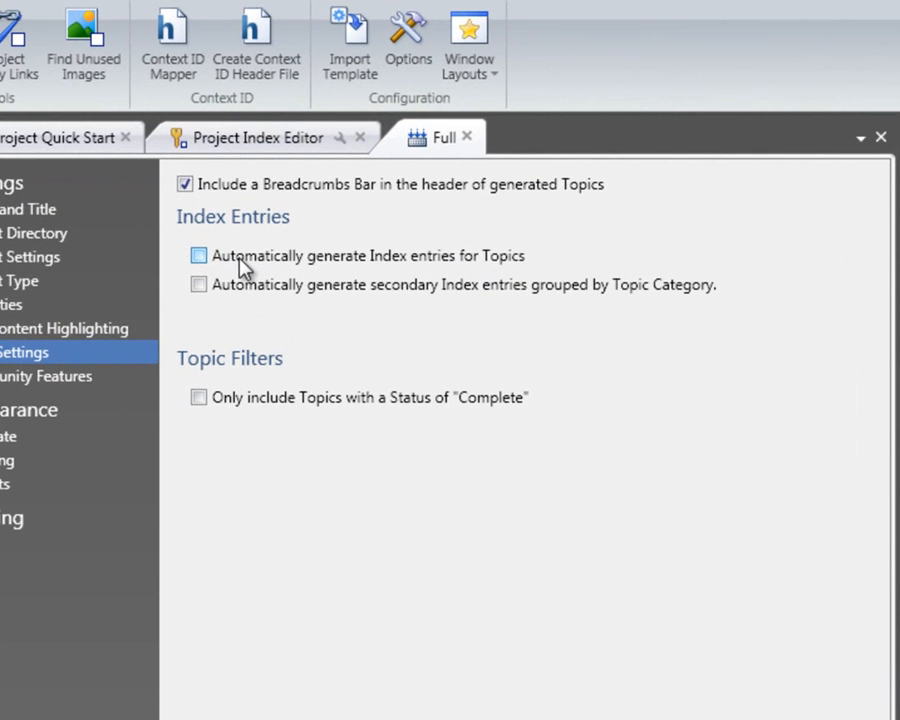
left_click(240, 258)
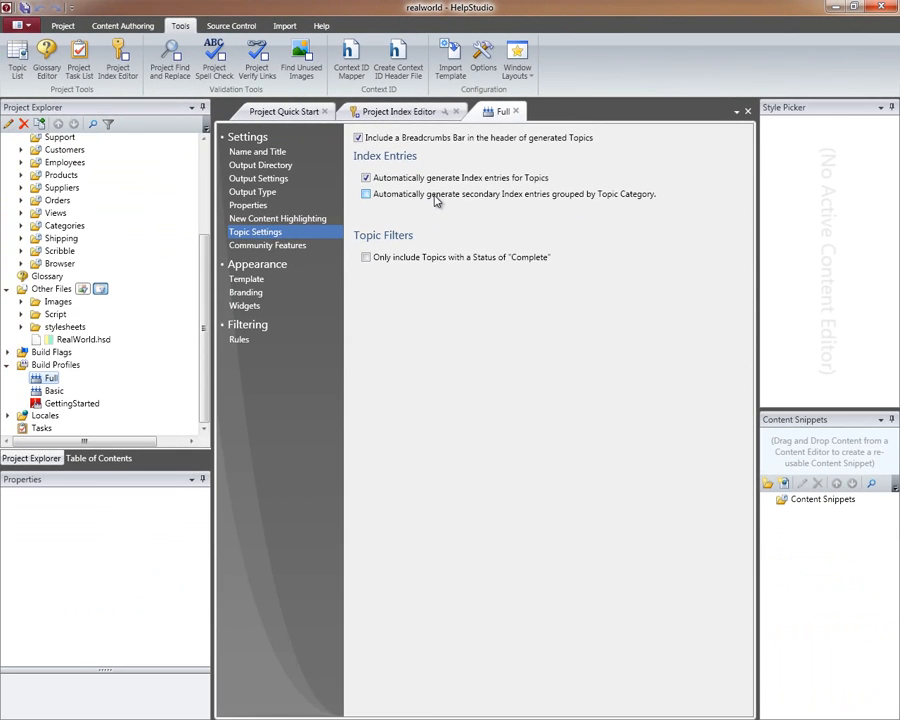
left_click(323, 293)
Review the generated keywords in the Project Index Editor and compare the Suppliers topics with the secondary entries under the Suppliers keyword
left_click(118, 55)
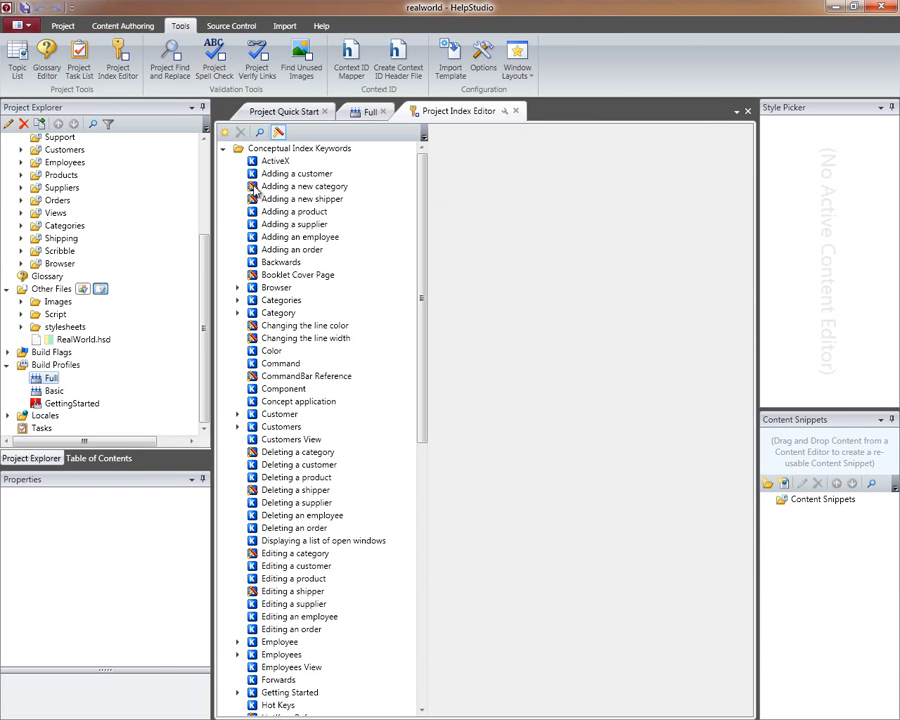
left_click_drag(421, 185, 422, 105)
left_click(202, 207)
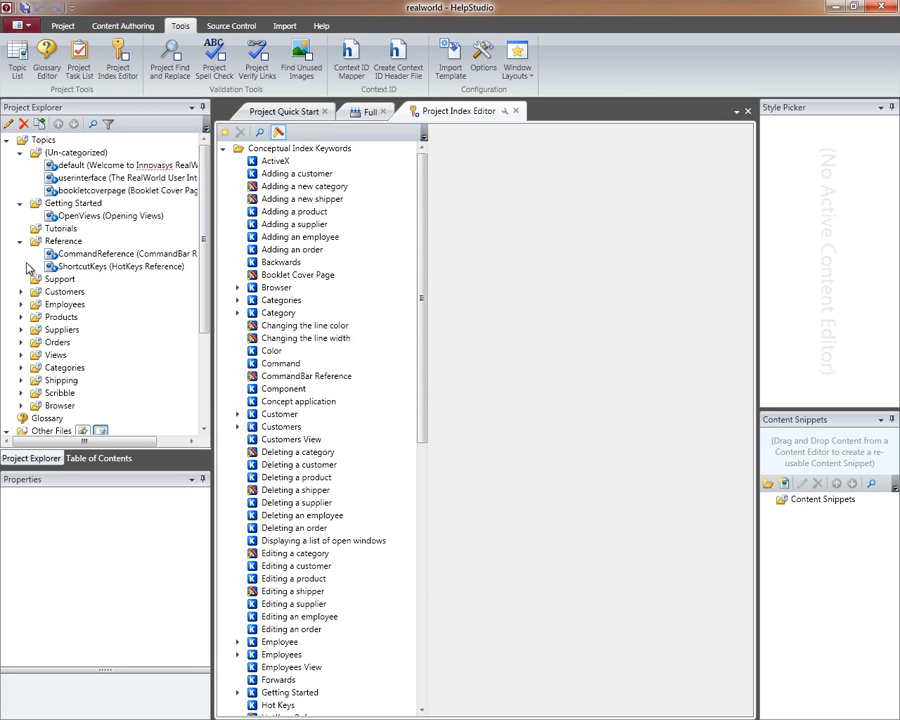
left_click(20, 329)
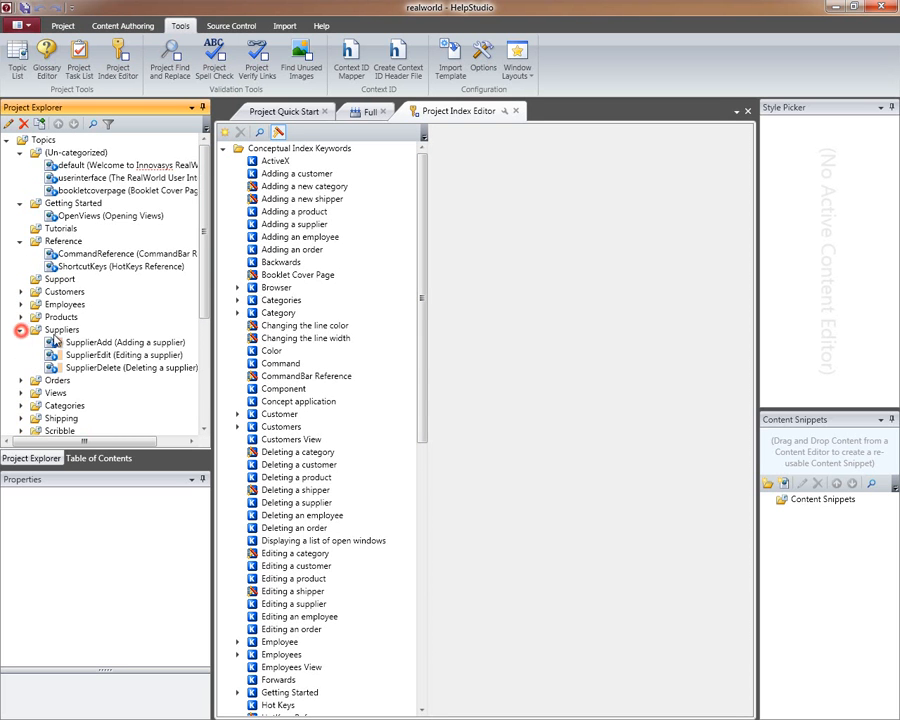
left_click_drag(421, 397, 418, 666)
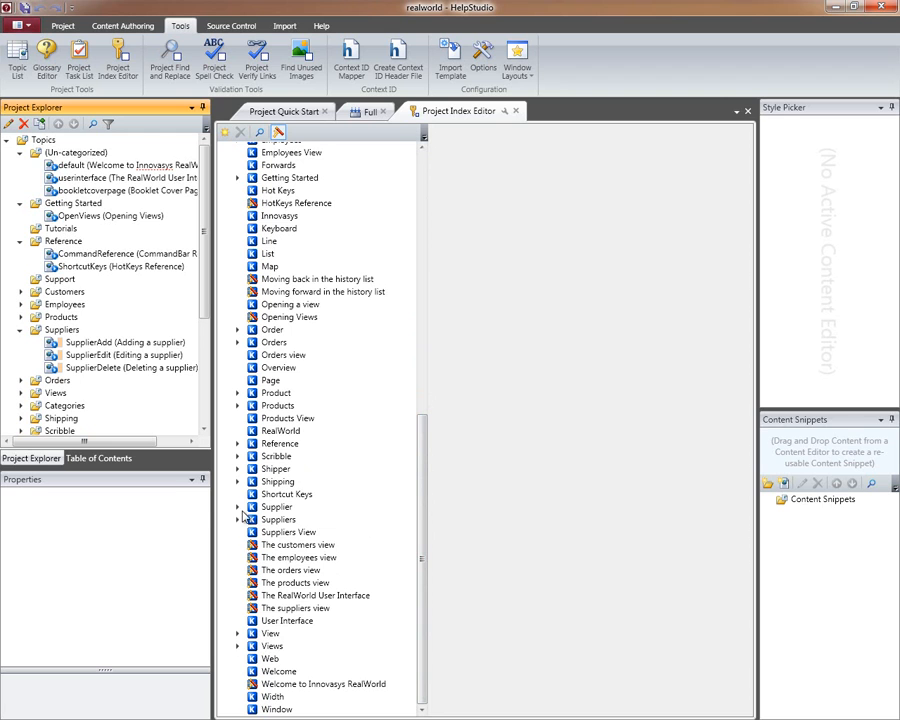
left_click(238, 520)
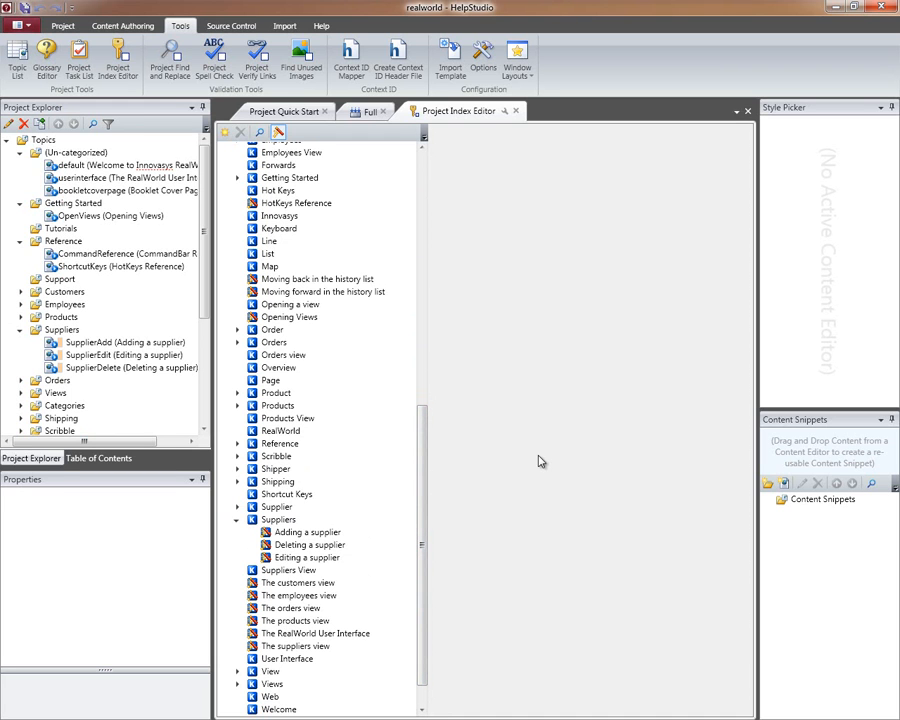
Delete the automatically generated "Changing the line color" keyword from the project index
left_click(420, 360)
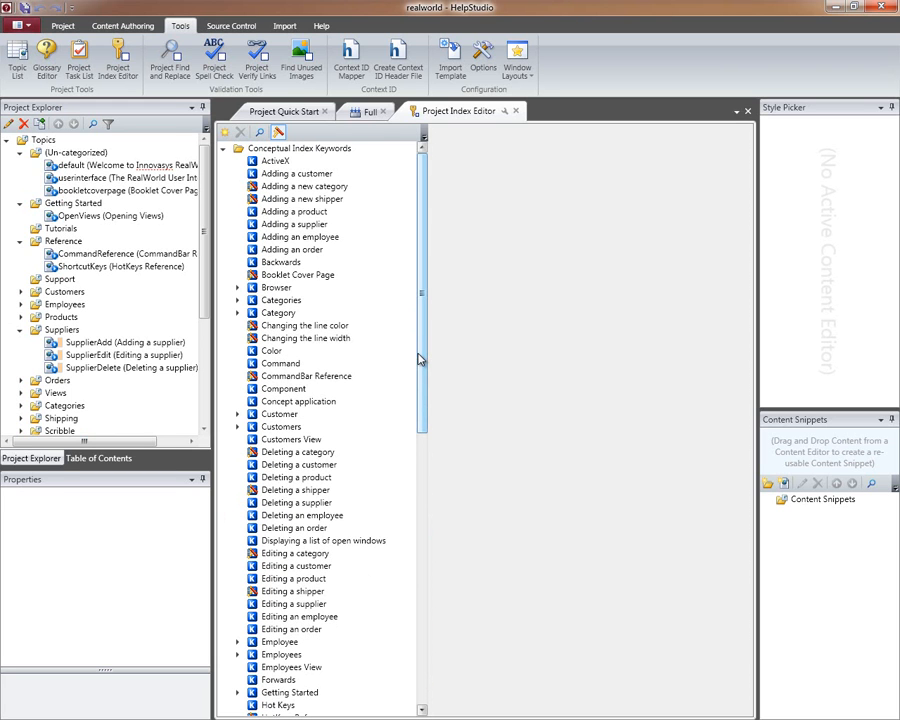
left_click(328, 325)
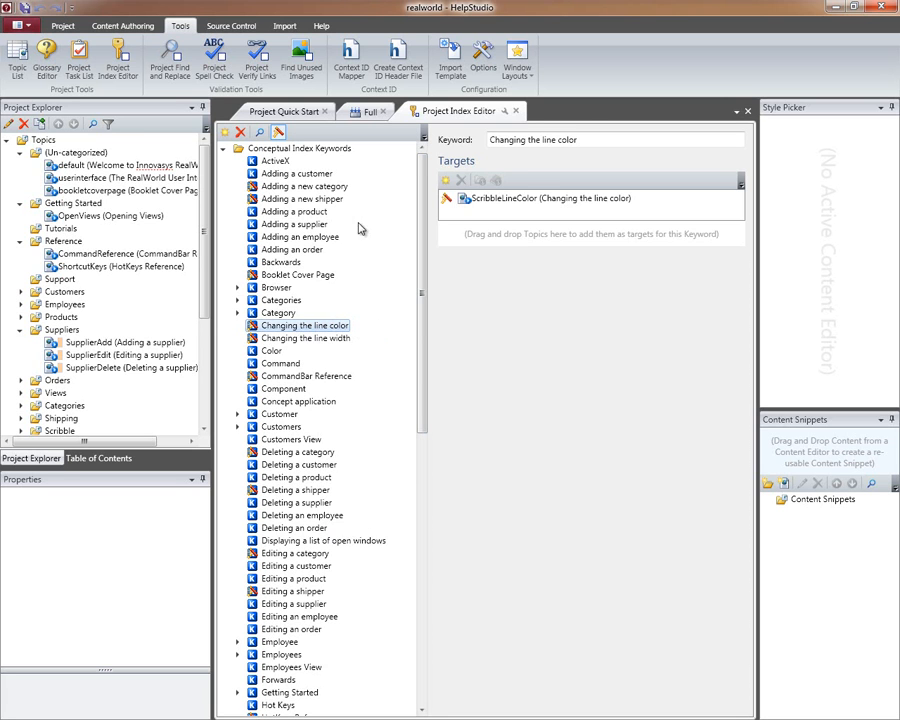
left_click(240, 132)
left_click(466, 412)
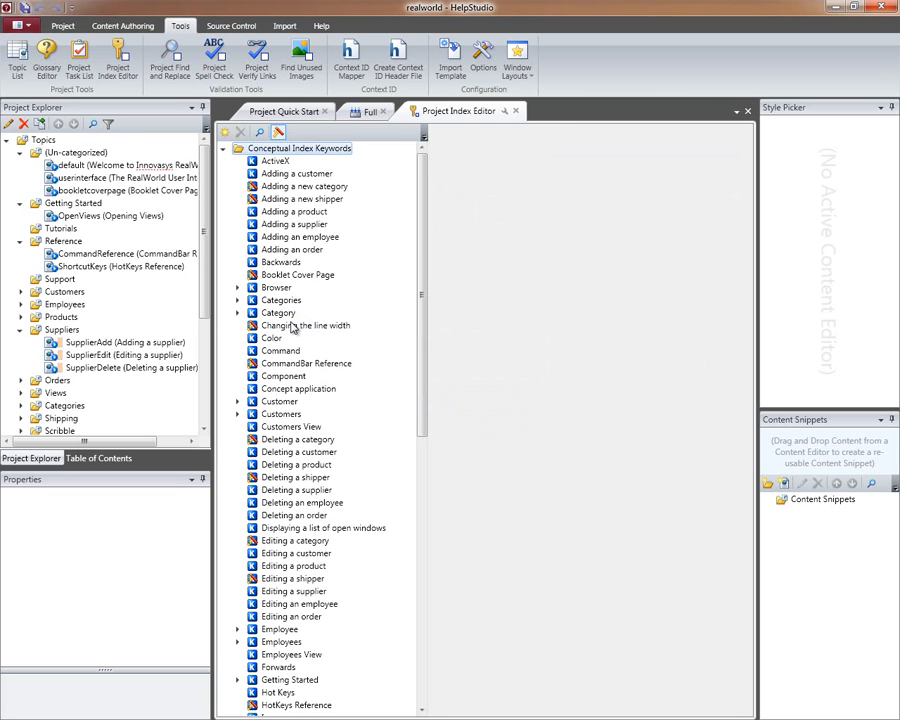
Check the targets of the generated keywords "Changing the line width", "Deleting a category" and "CommandBar Reference"
left_click(268, 324)
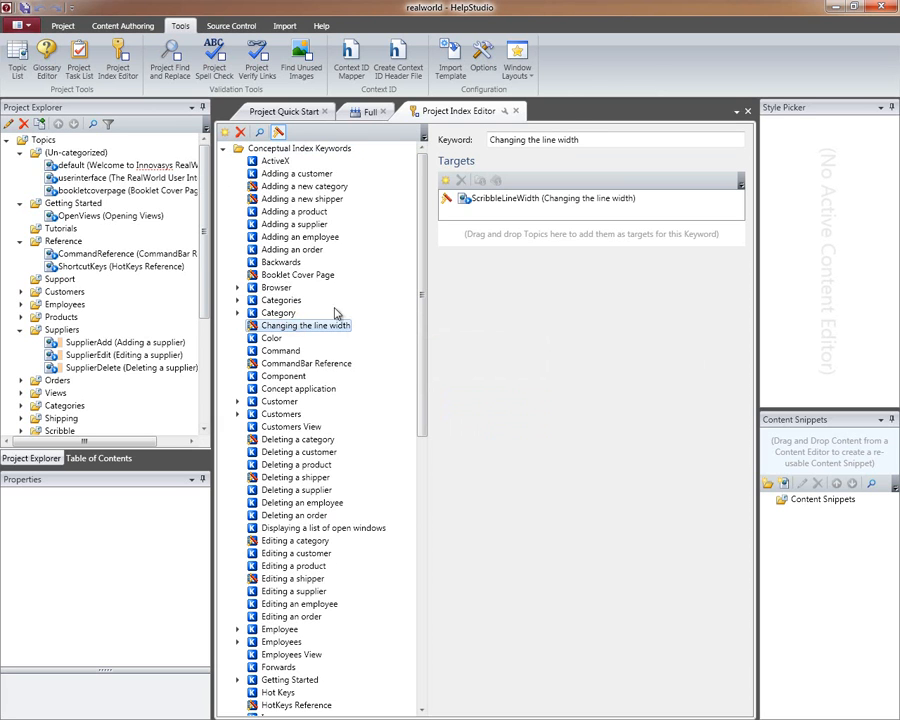
left_click(292, 363)
left_click(298, 440)
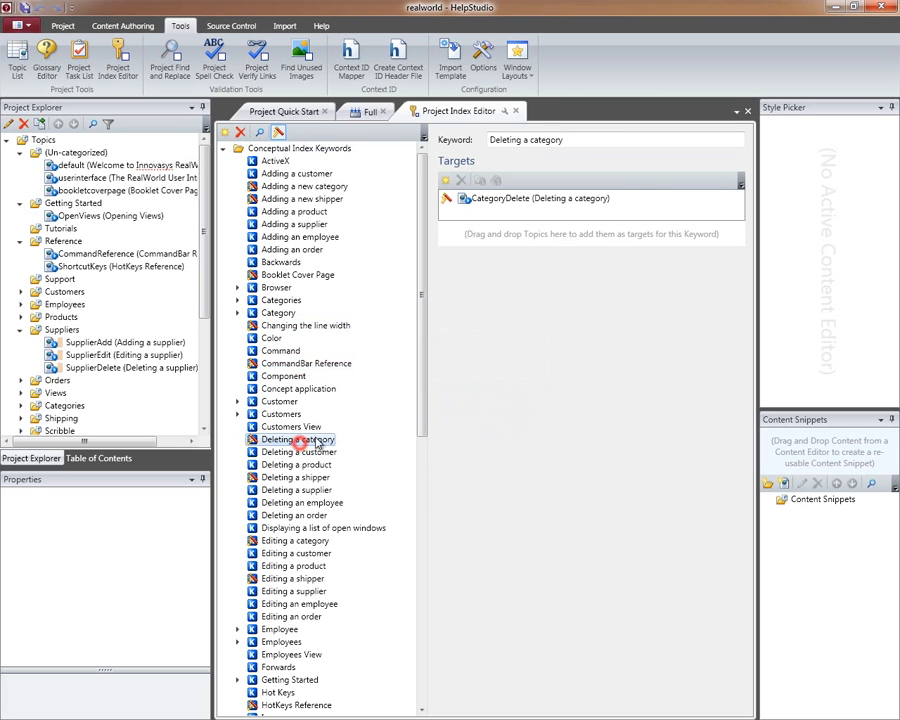
left_click(312, 364)
scroll(208, 287, "down", 5)
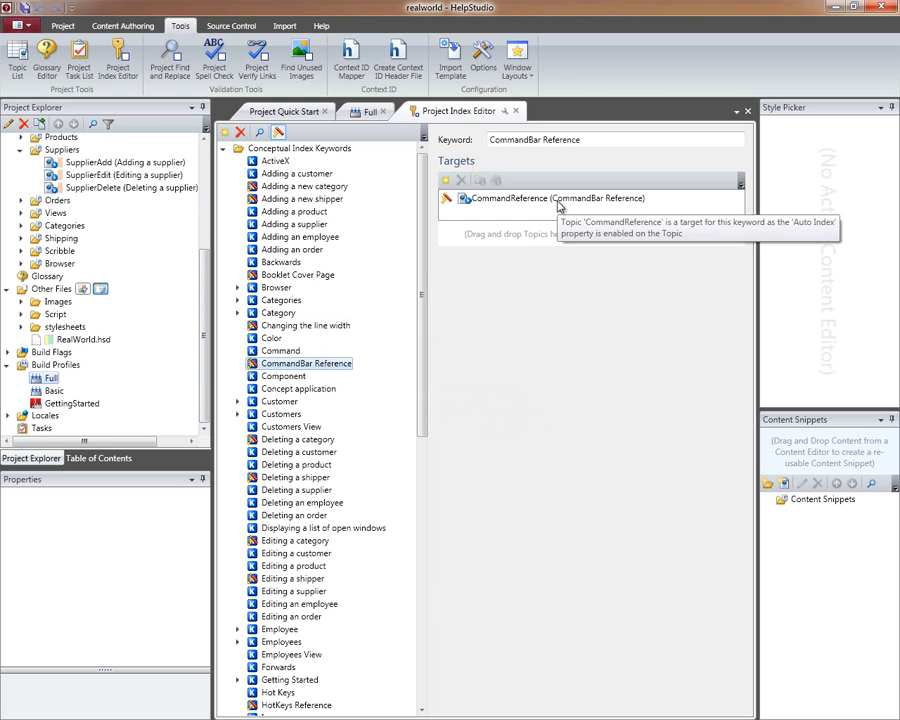
Turn off the Auto Index property of the CommandReference topic in the Reference folder
left_click(208, 226)
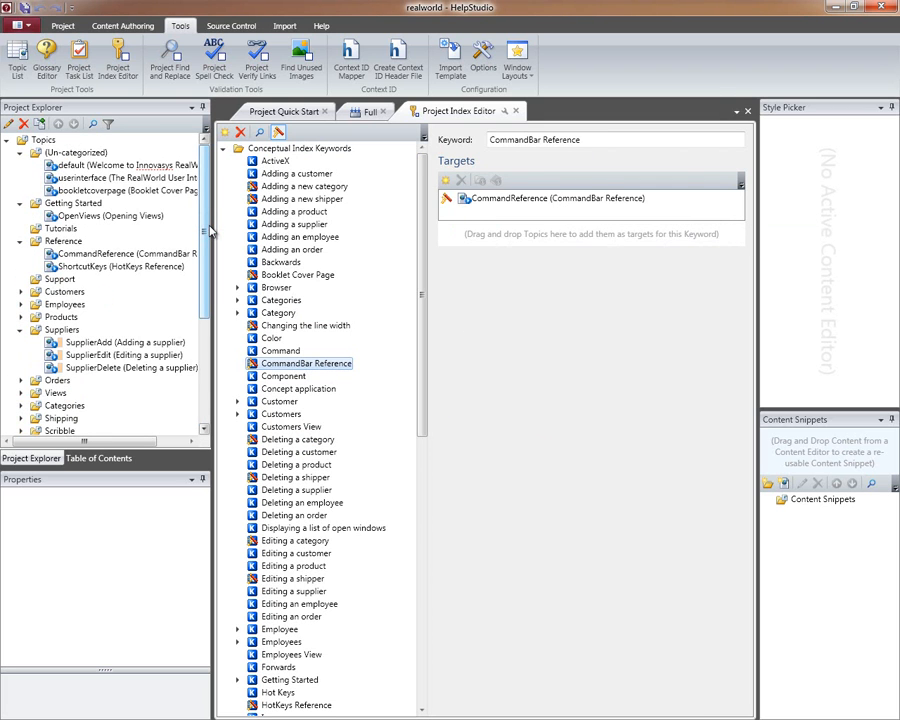
left_click(102, 255)
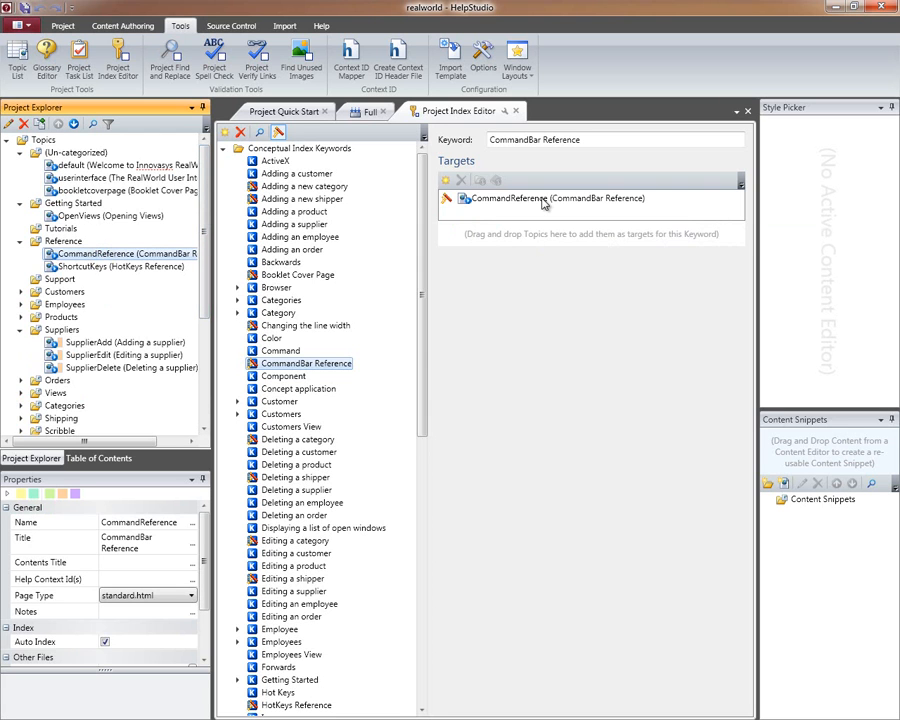
mouse_move(545, 204)
left_click_drag(210, 555, 208, 596)
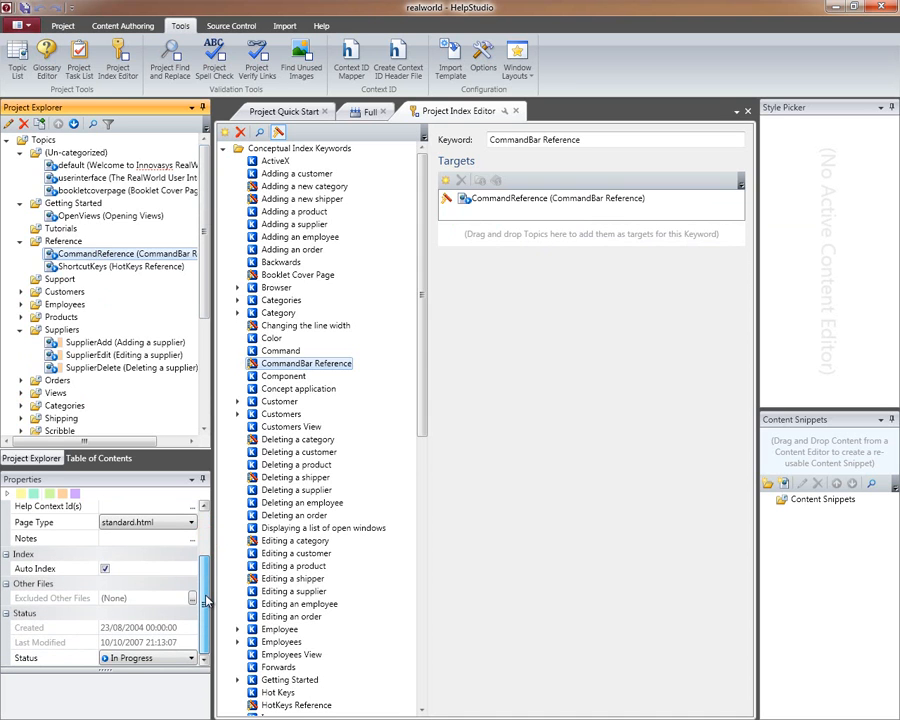
left_click(105, 568)
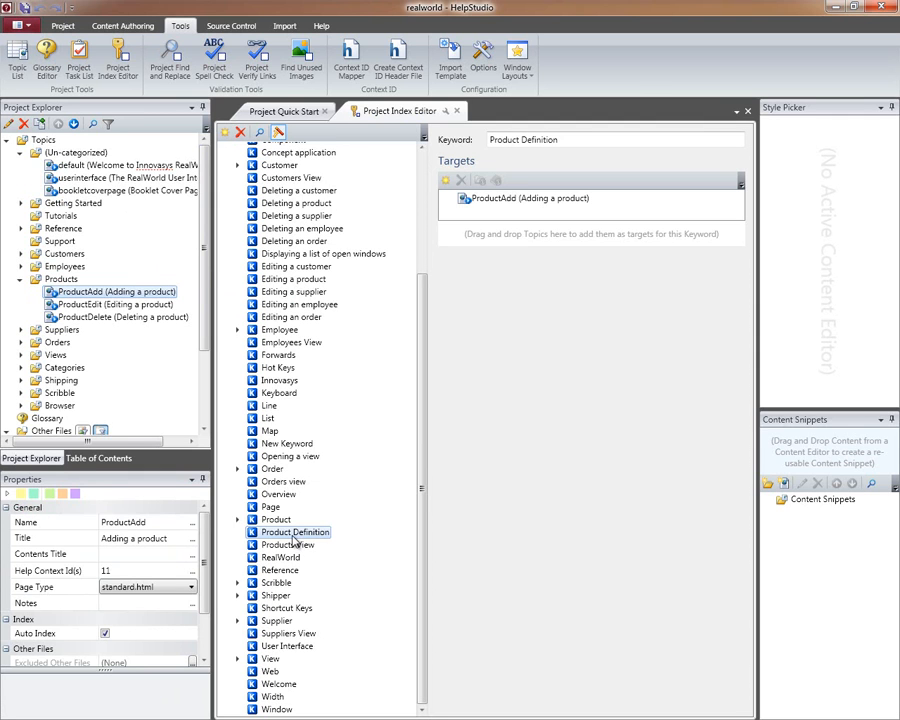
left_click(424, 162)
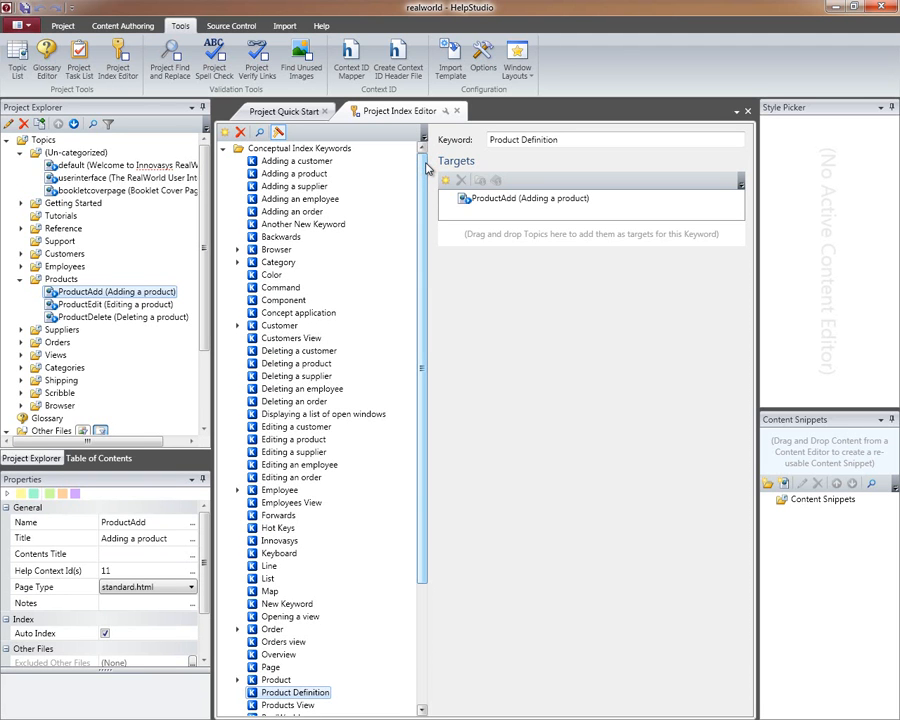